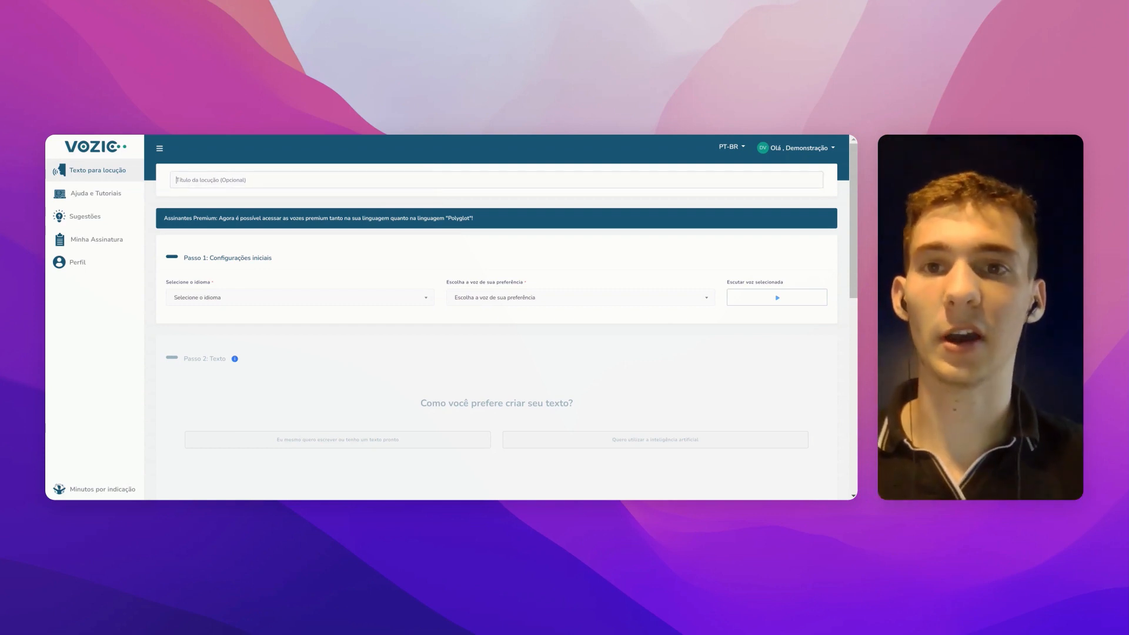
Step: Enter 'Te' as the title and show the Passo 1 language options (Polyglot, Arabic, Bengali)
{"action": "type", "text": "Teste"}
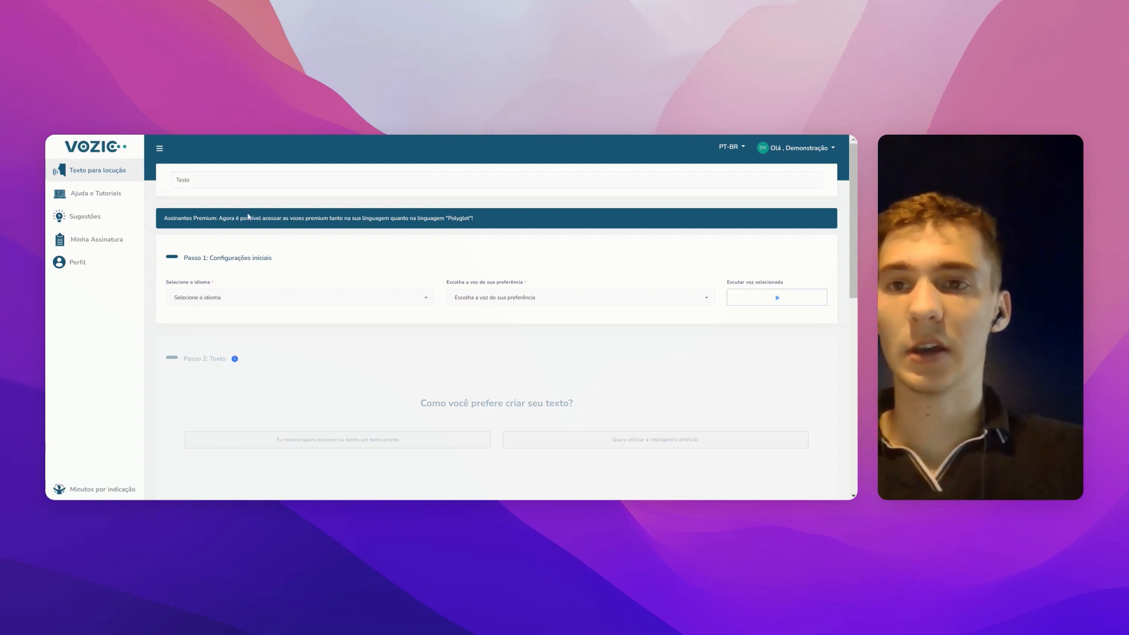
{"action": "scroll", "coordinate": [250, 216], "scroll_direction": "down", "scroll_amount": 3}
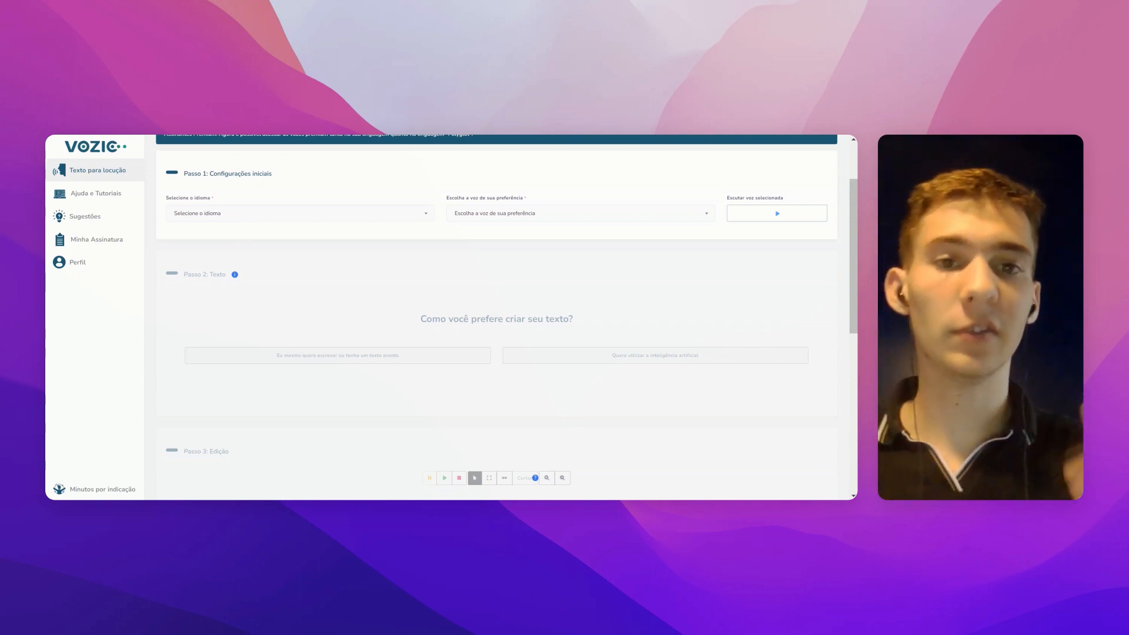
{"action": "left_click", "coordinate": [240, 218]}
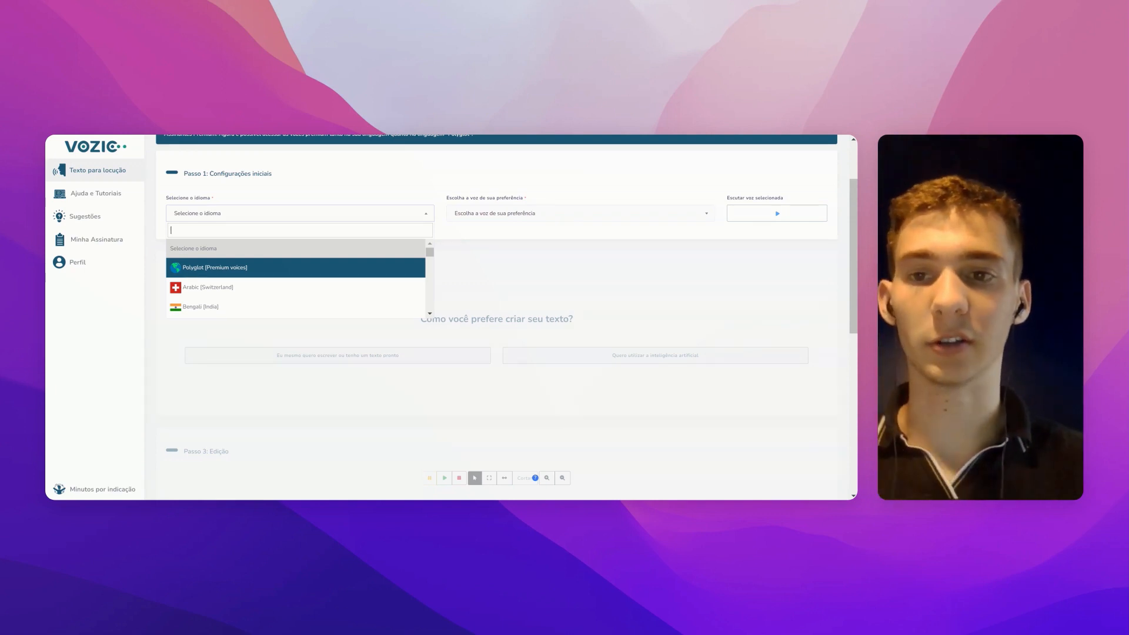
Step: Choose Polyglot (Premium voices) as the voiceover language, then browse the language list again
{"action": "left_click", "coordinate": [250, 270]}
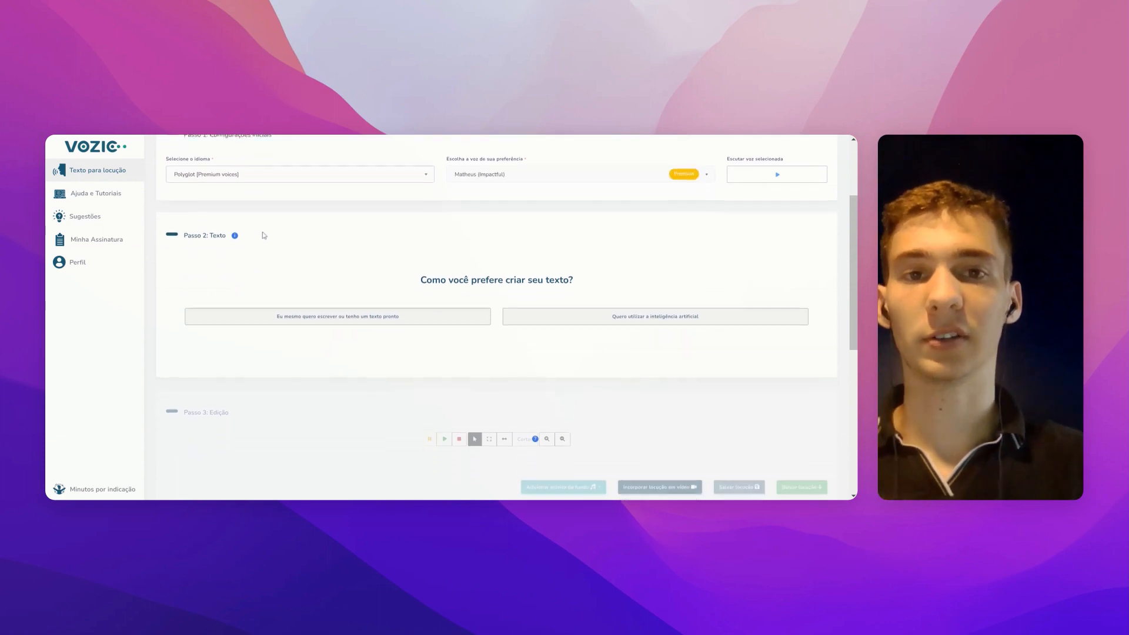
{"action": "scroll", "coordinate": [268, 223], "scroll_direction": "up", "scroll_amount": 3}
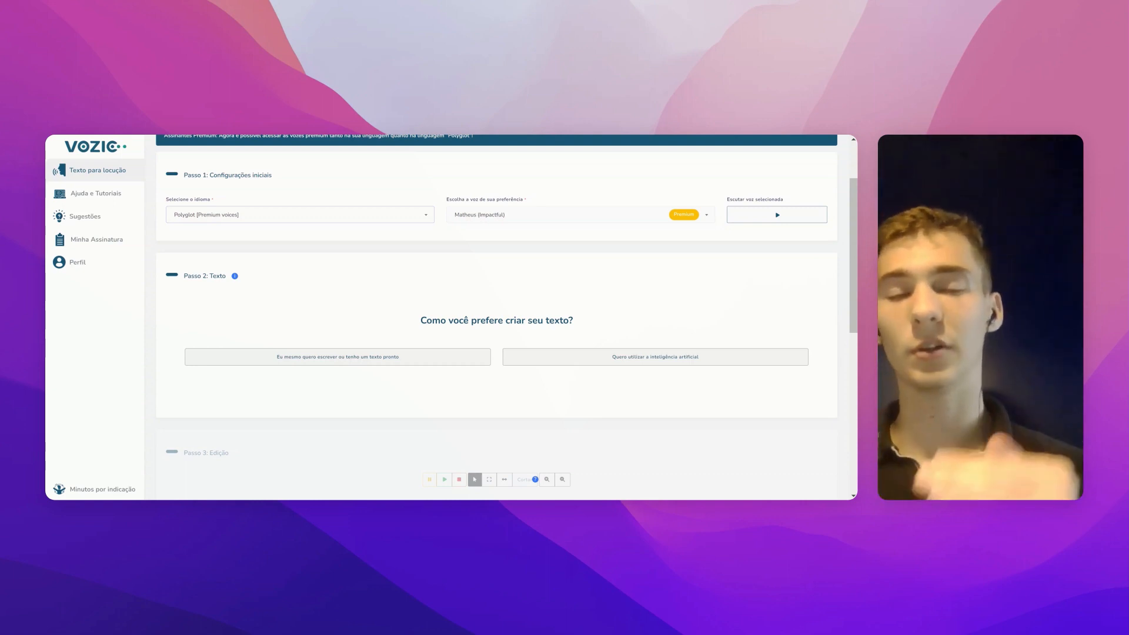
{"action": "left_click", "coordinate": [278, 216]}
{"action": "scroll", "coordinate": [272, 289], "scroll_direction": "down", "scroll_amount": 1}
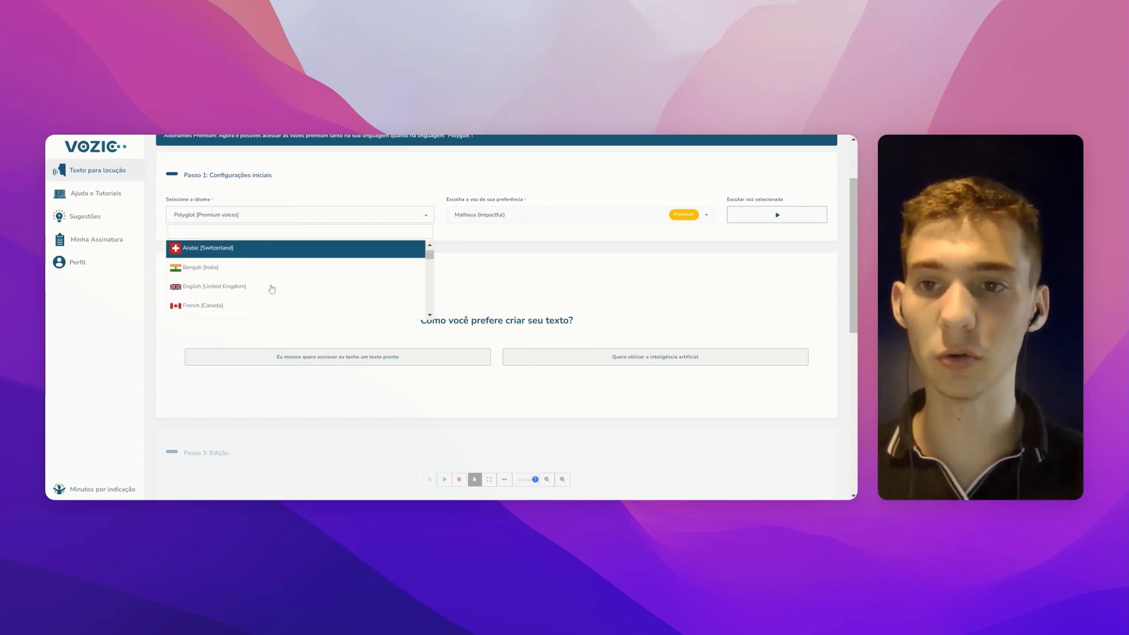
{"action": "scroll", "coordinate": [254, 282], "scroll_direction": "down", "scroll_amount": 1}
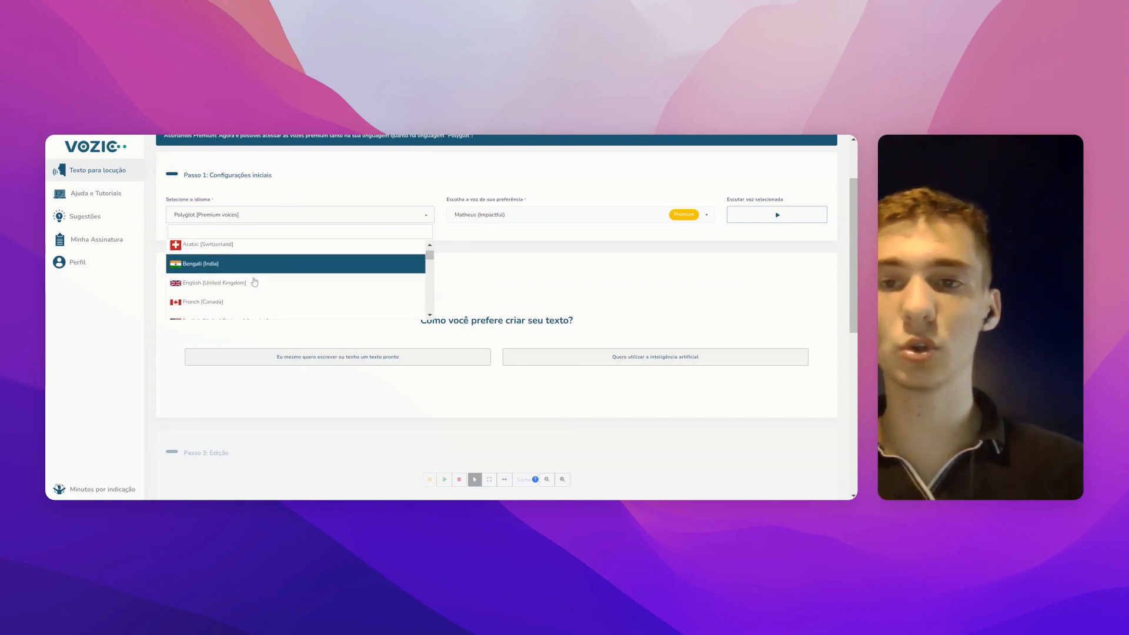
{"action": "scroll", "coordinate": [254, 283], "scroll_direction": "up", "scroll_amount": 2}
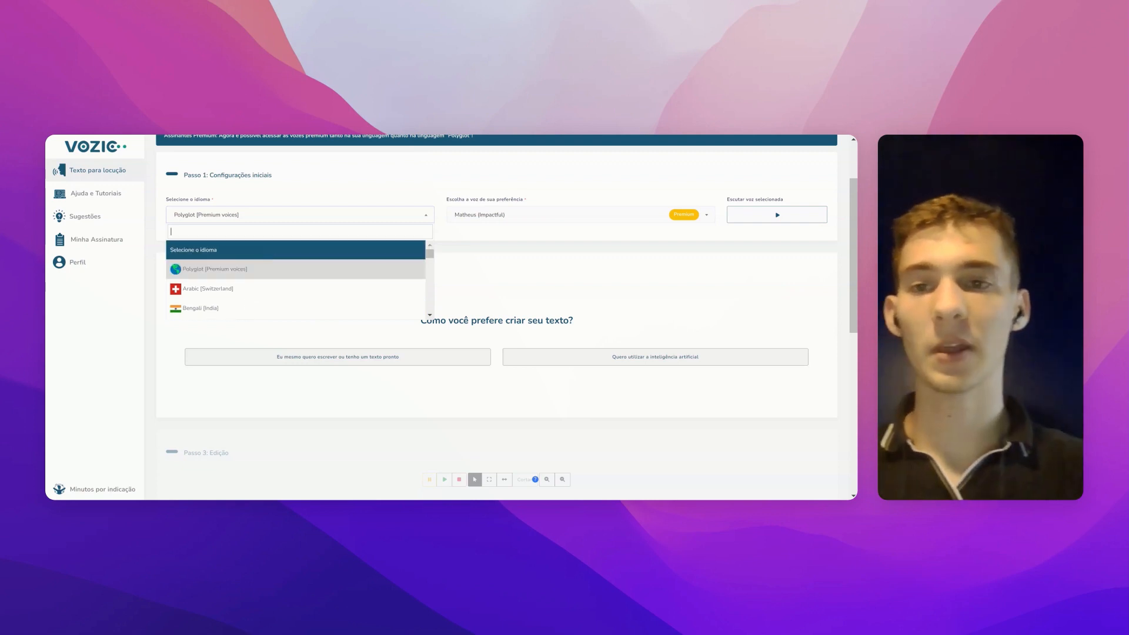
Step: Search the languages for 'po' and select Portuguese [Brazil], giving voice Matheus (Impacto)
{"action": "left_click", "coordinate": [296, 218]}
{"action": "left_click", "coordinate": [294, 220]}
{"action": "type", "text": "po"}
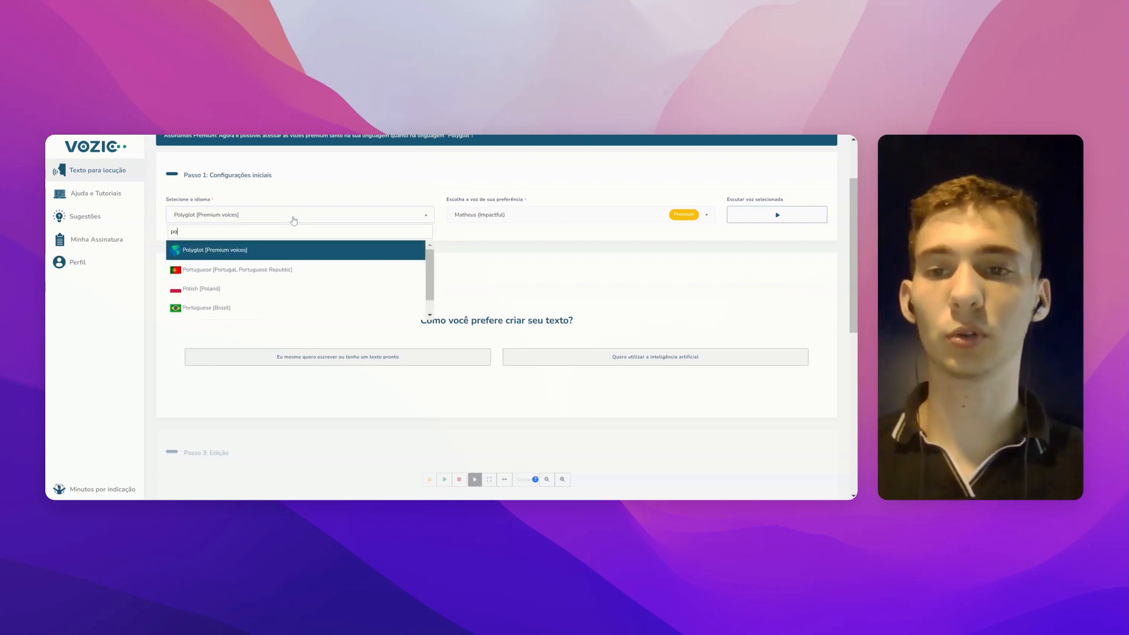
{"action": "left_click", "coordinate": [260, 305]}
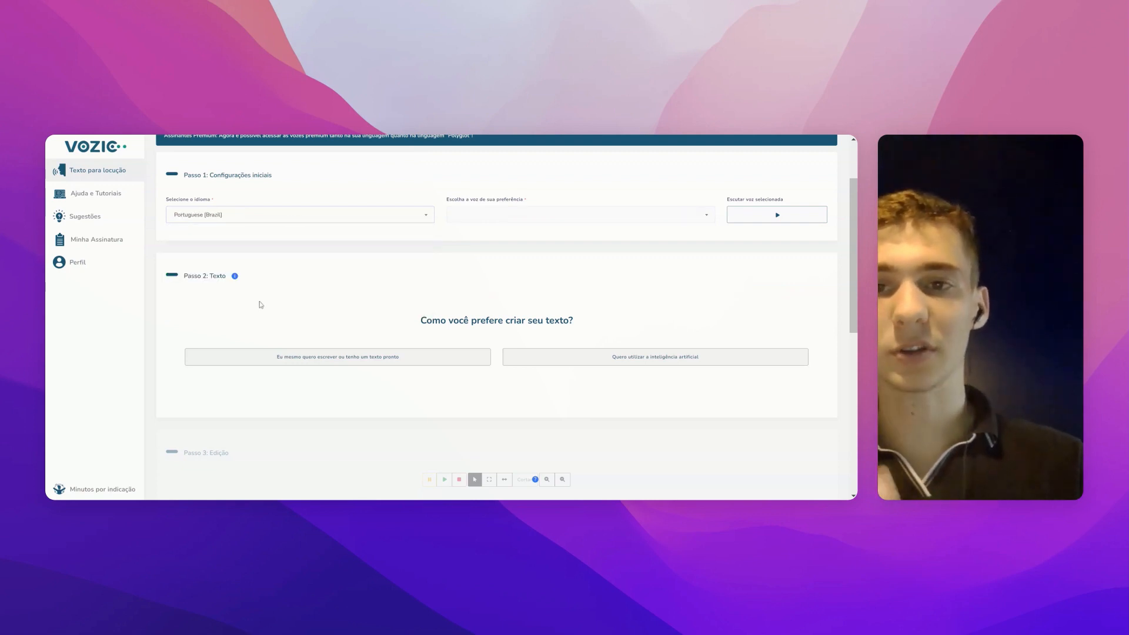
{"action": "scroll", "coordinate": [341, 240], "scroll_direction": "up", "scroll_amount": 1}
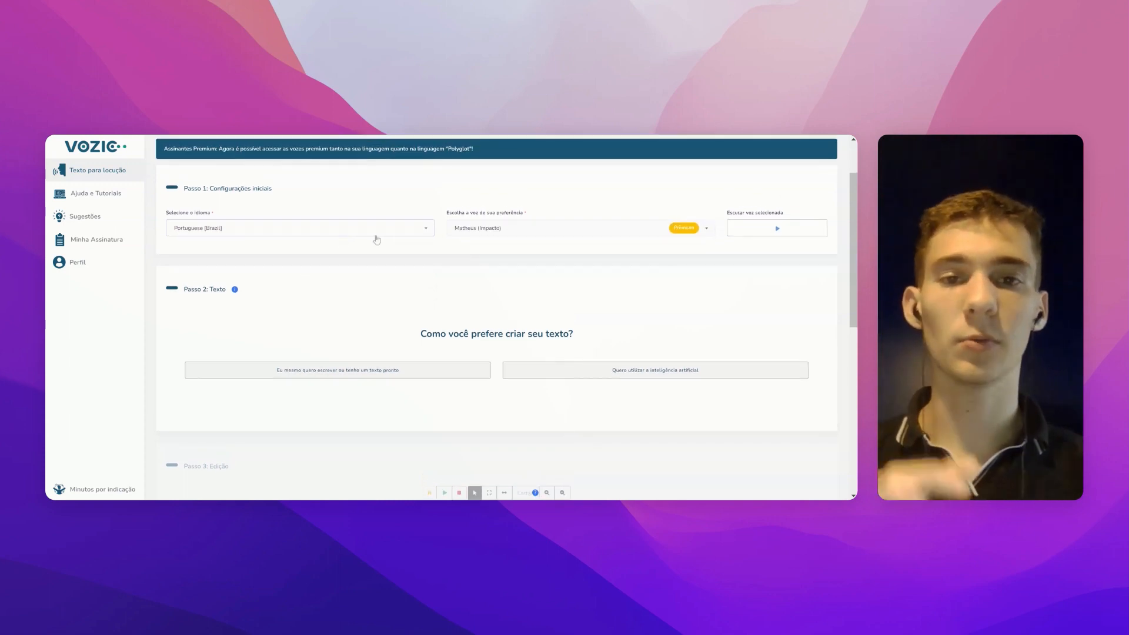
Step: Browse the available voices, keeping Matheus (Impacto) selected
{"action": "left_click", "coordinate": [451, 231]}
{"action": "scroll", "coordinate": [488, 297], "scroll_direction": "down", "scroll_amount": 2}
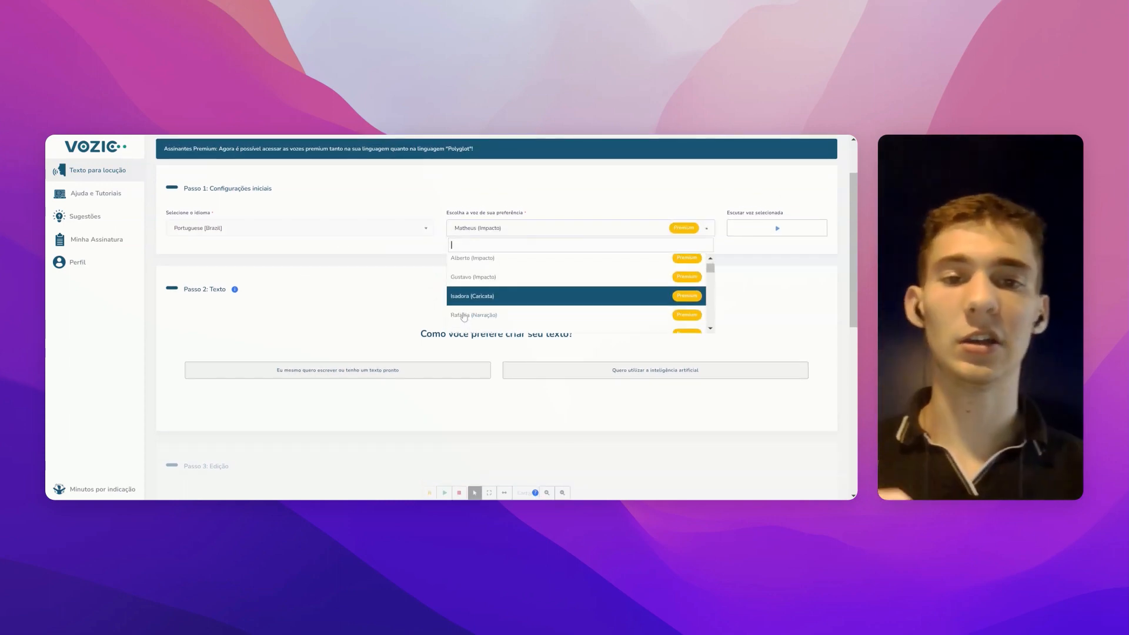
{"action": "scroll", "coordinate": [504, 302], "scroll_direction": "down", "scroll_amount": 4}
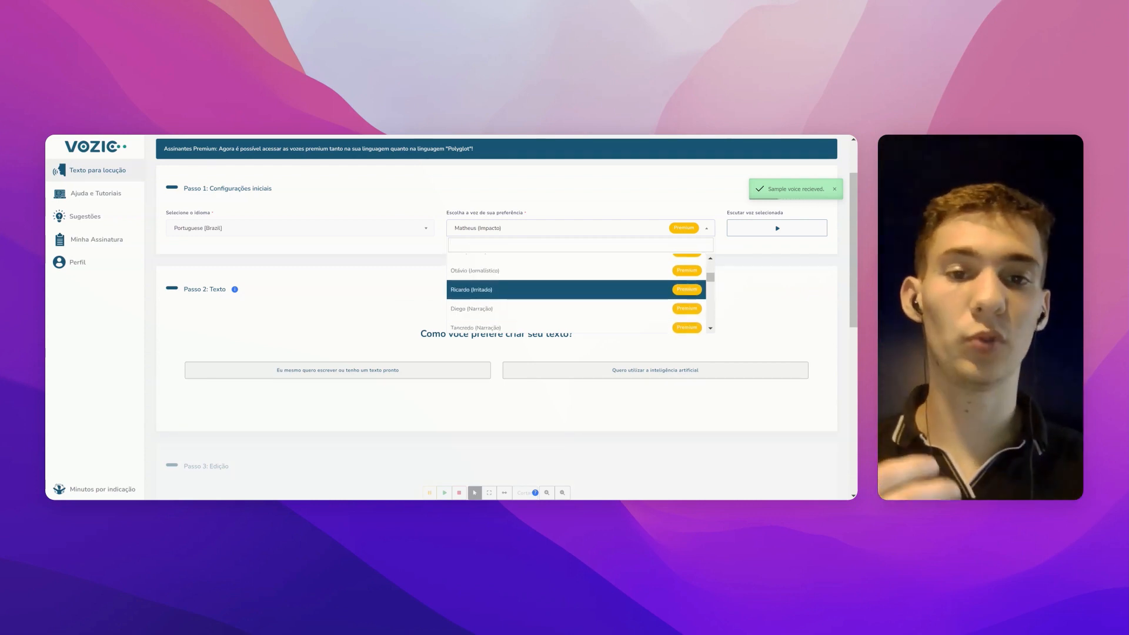
{"action": "scroll", "coordinate": [503, 294], "scroll_direction": "down", "scroll_amount": 4}
{"action": "left_click", "coordinate": [400, 272]}
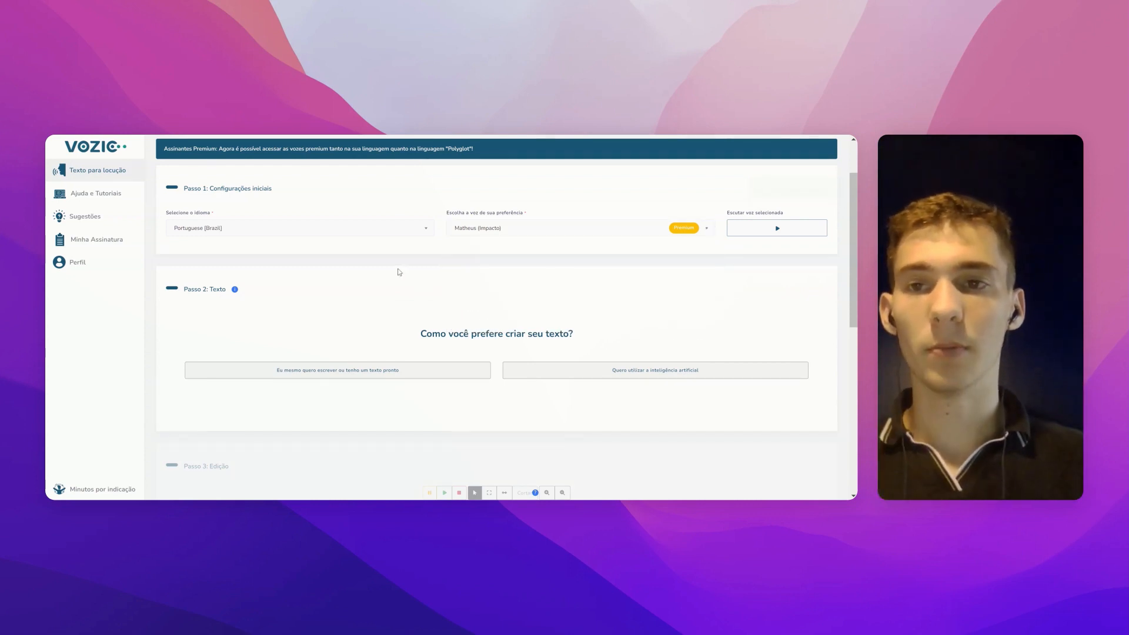
Step: Recheck the languages keeping Portuguese [Brazil], then show the Brazilian voices (Alberto, Gustavo, Juliano, Isadora, Rafaela)
{"action": "left_click", "coordinate": [373, 227]}
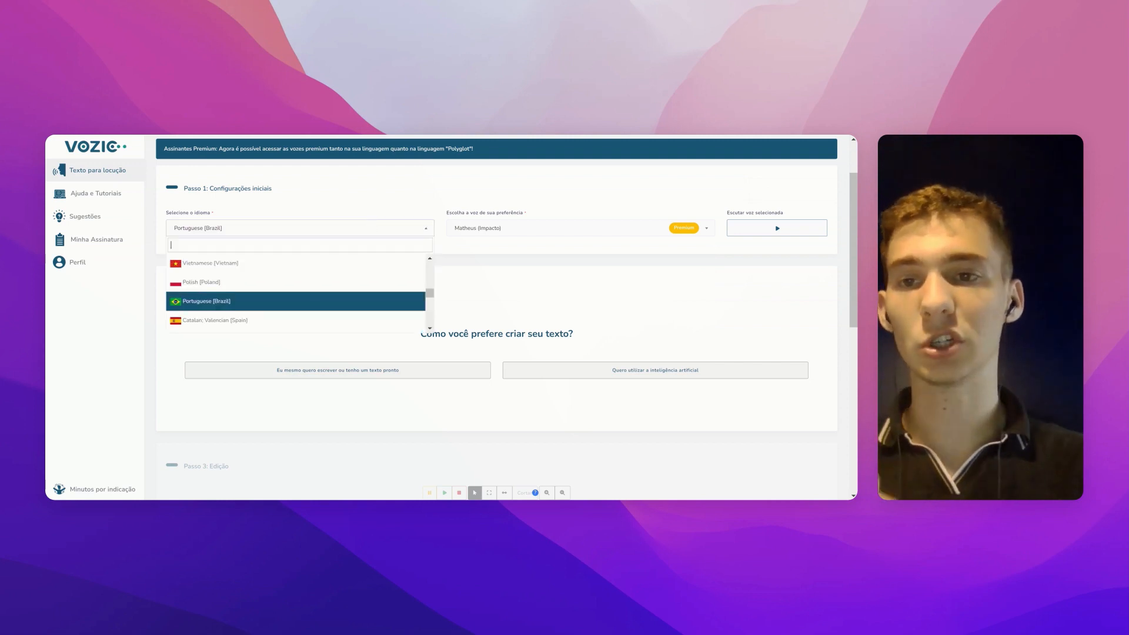
{"action": "scroll", "coordinate": [329, 293], "scroll_direction": "up", "scroll_amount": 2}
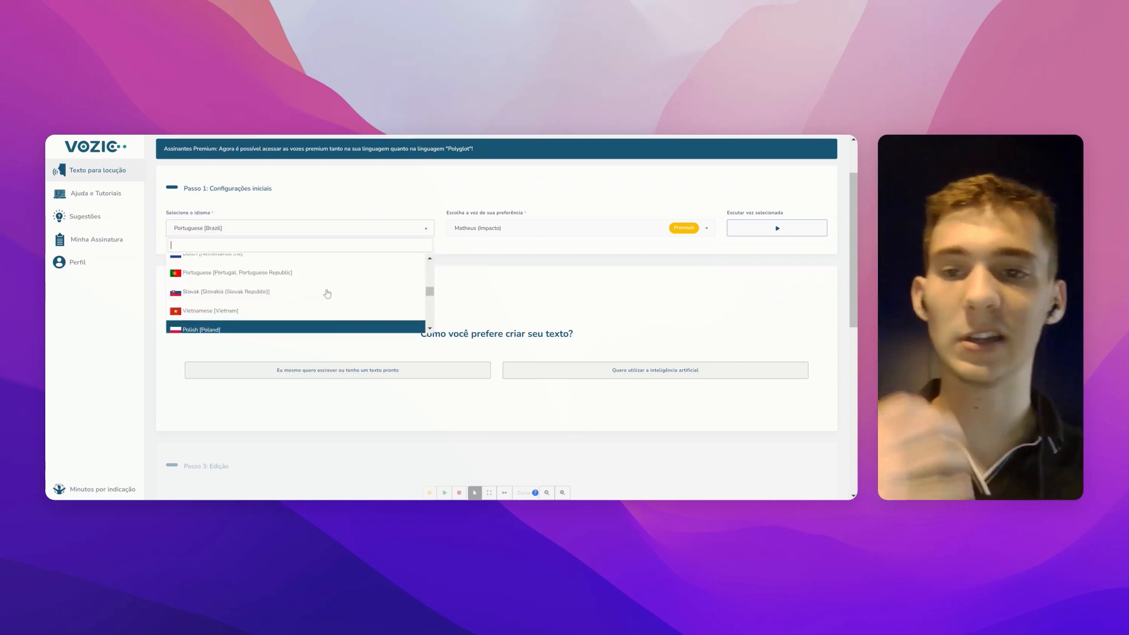
{"action": "scroll", "coordinate": [328, 293], "scroll_direction": "up", "scroll_amount": 2}
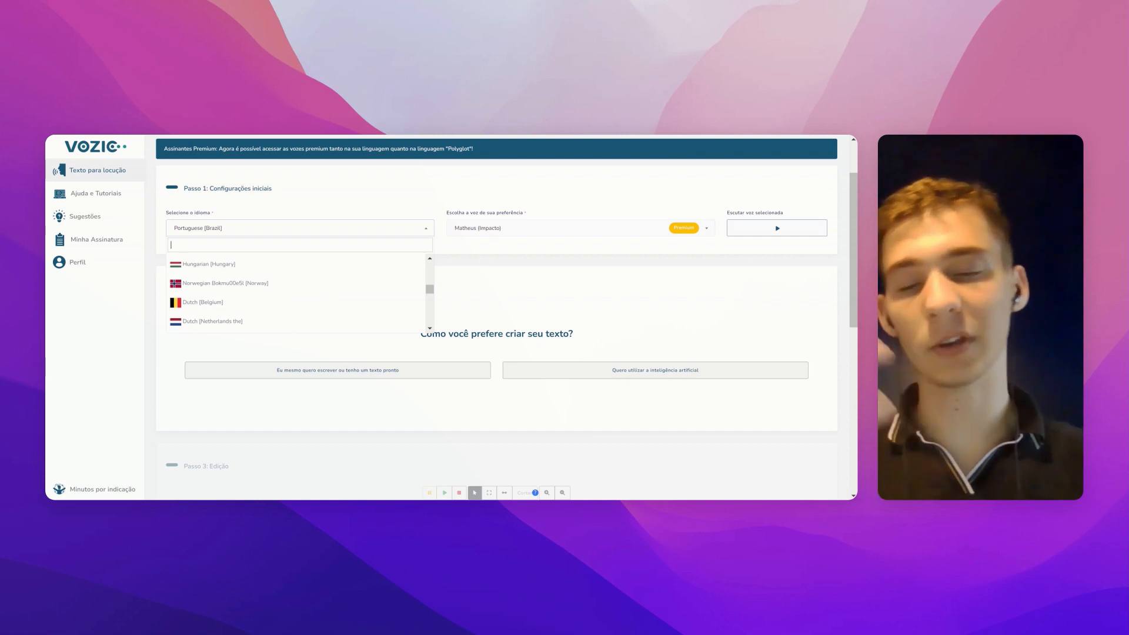
{"action": "scroll", "coordinate": [323, 294], "scroll_direction": "down", "scroll_amount": 4}
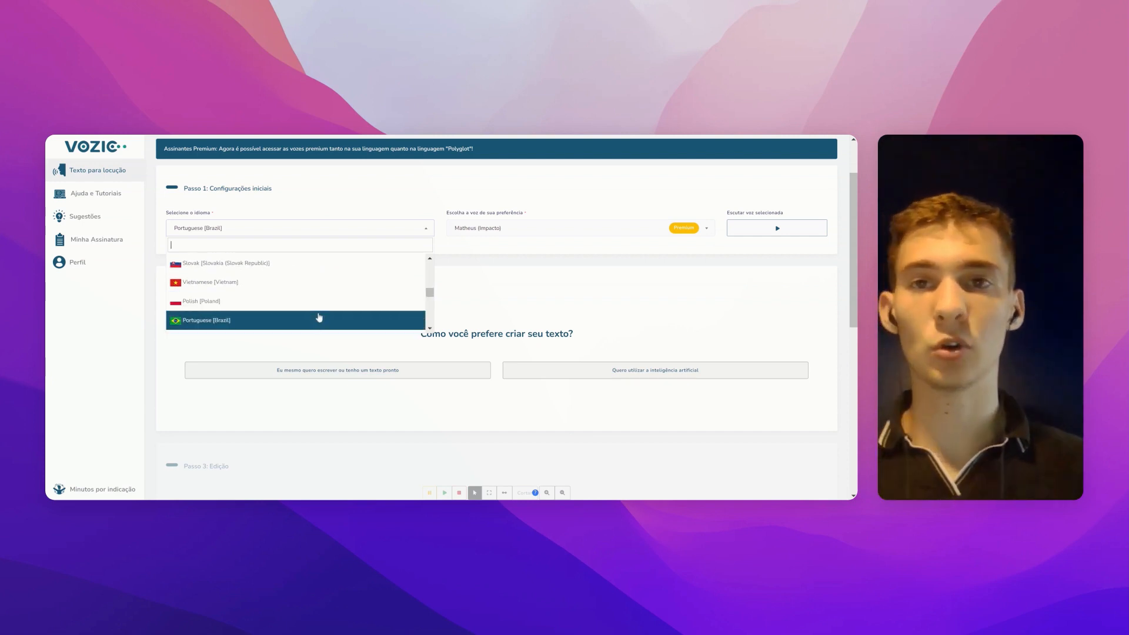
{"action": "left_click", "coordinate": [320, 319]}
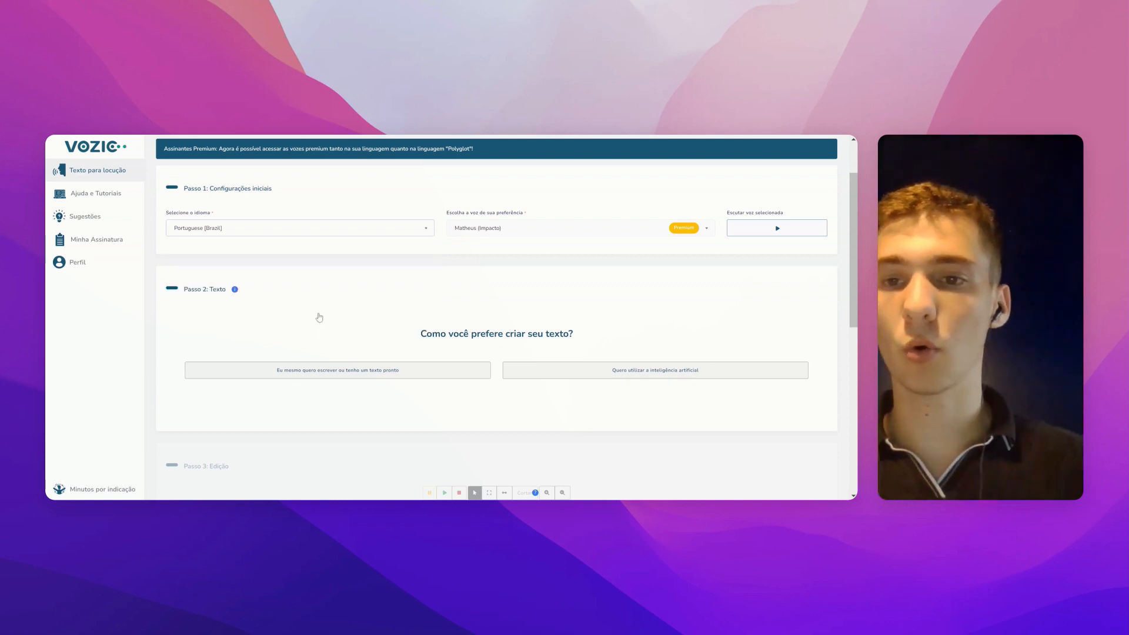
{"action": "left_click", "coordinate": [497, 234]}
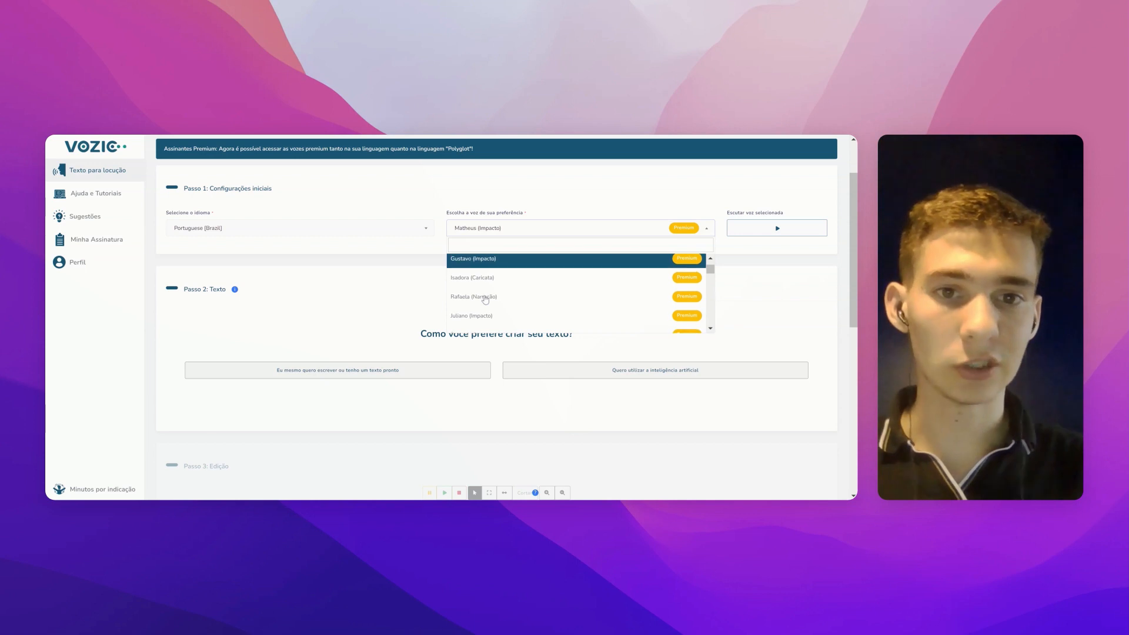
Step: Try Gustavo (Impacto), then settle on Otávio (Jornalístico) and fetch its voice sample
{"action": "scroll", "coordinate": [485, 300], "scroll_direction": "up", "scroll_amount": 2}
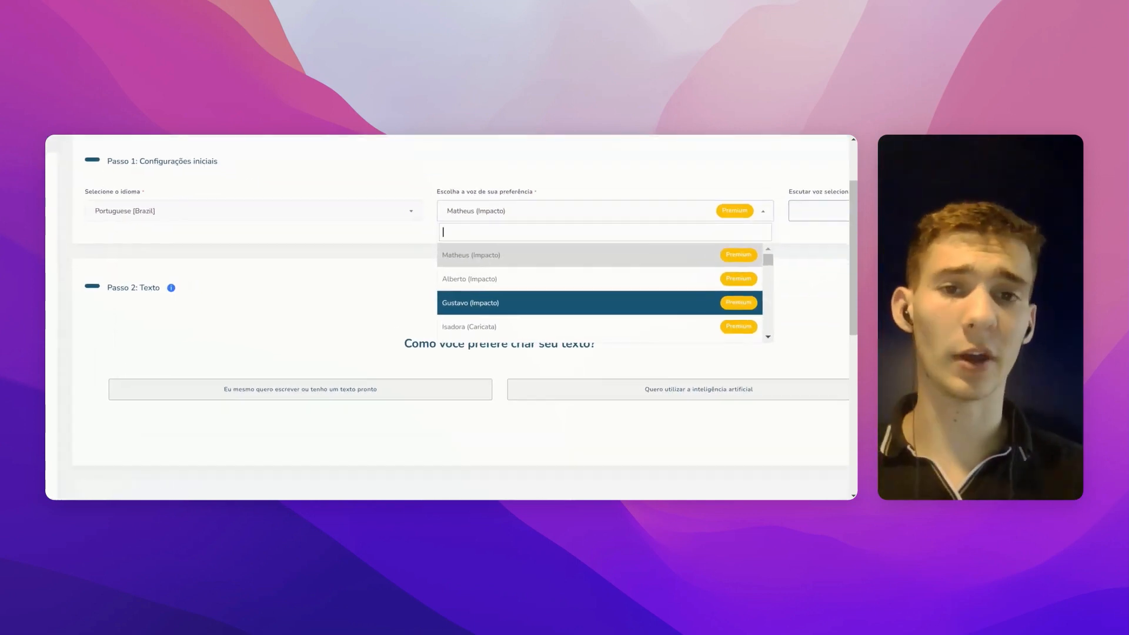
{"action": "left_click", "coordinate": [487, 301]}
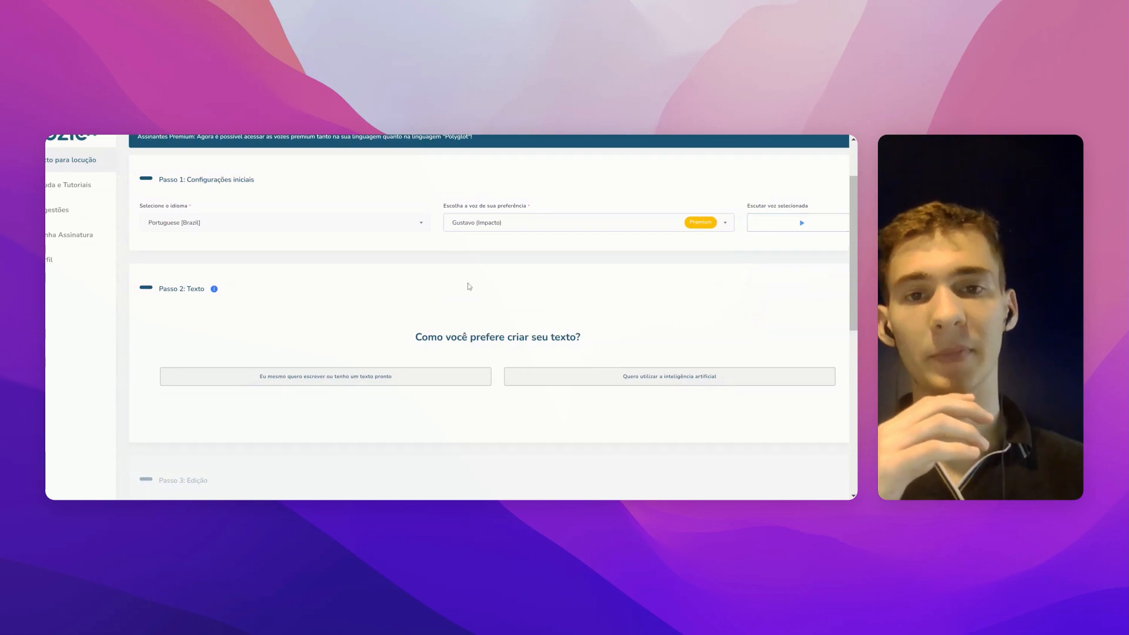
{"action": "left_click", "coordinate": [506, 224]}
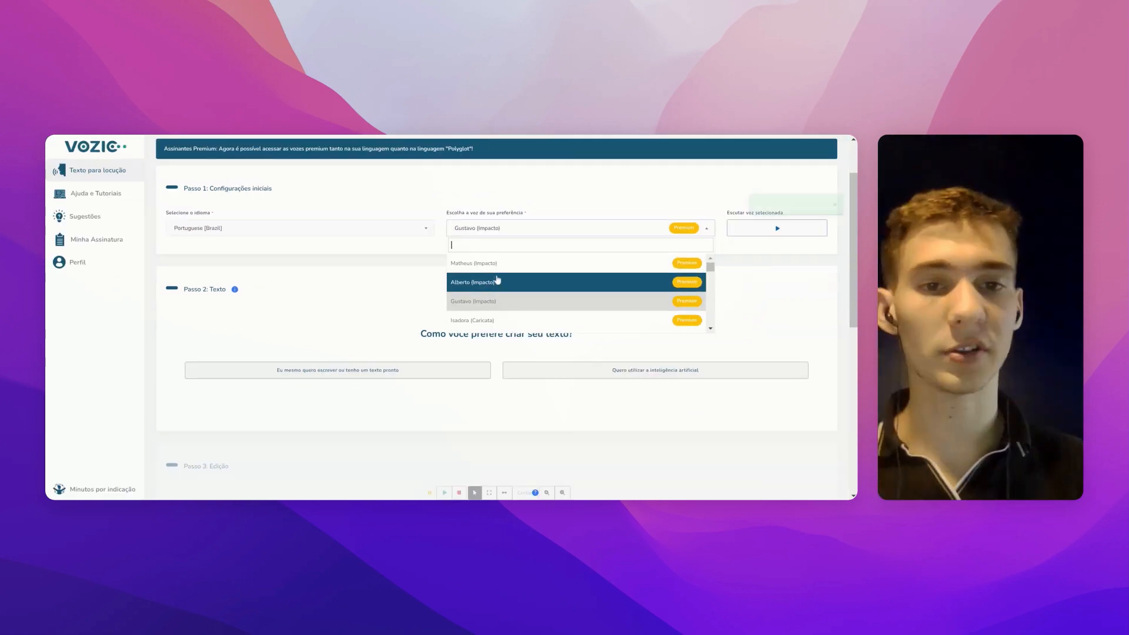
{"action": "scroll", "coordinate": [498, 280], "scroll_direction": "down", "scroll_amount": 3}
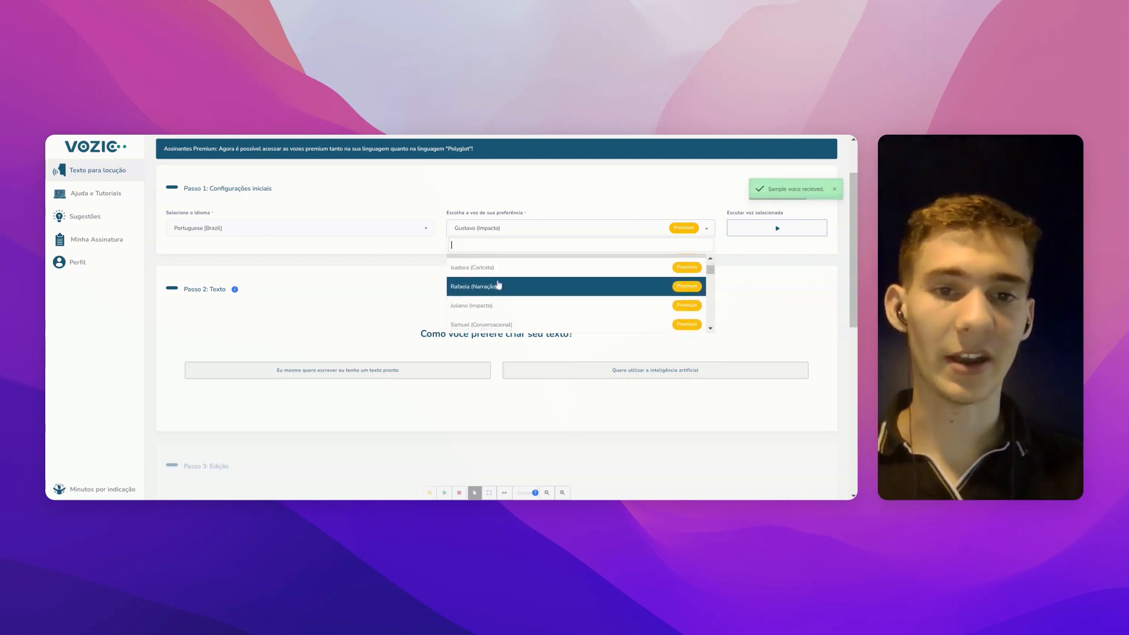
{"action": "scroll", "coordinate": [498, 284], "scroll_direction": "down", "scroll_amount": 2}
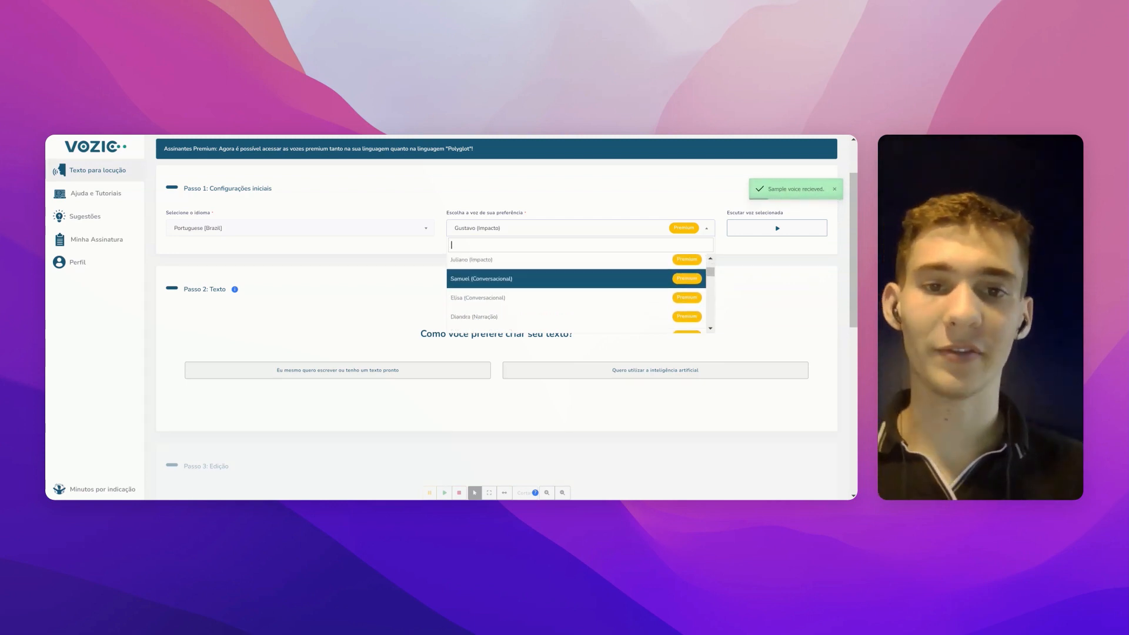
{"action": "scroll", "coordinate": [497, 284], "scroll_direction": "down", "scroll_amount": 3}
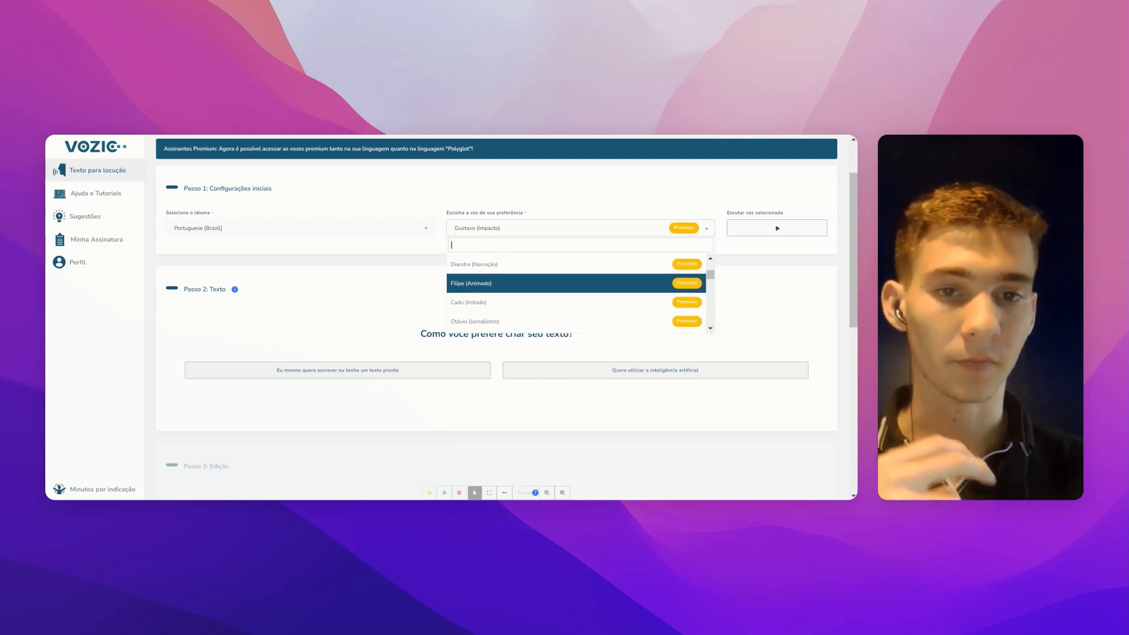
{"action": "scroll", "coordinate": [498, 302], "scroll_direction": "down", "scroll_amount": 1}
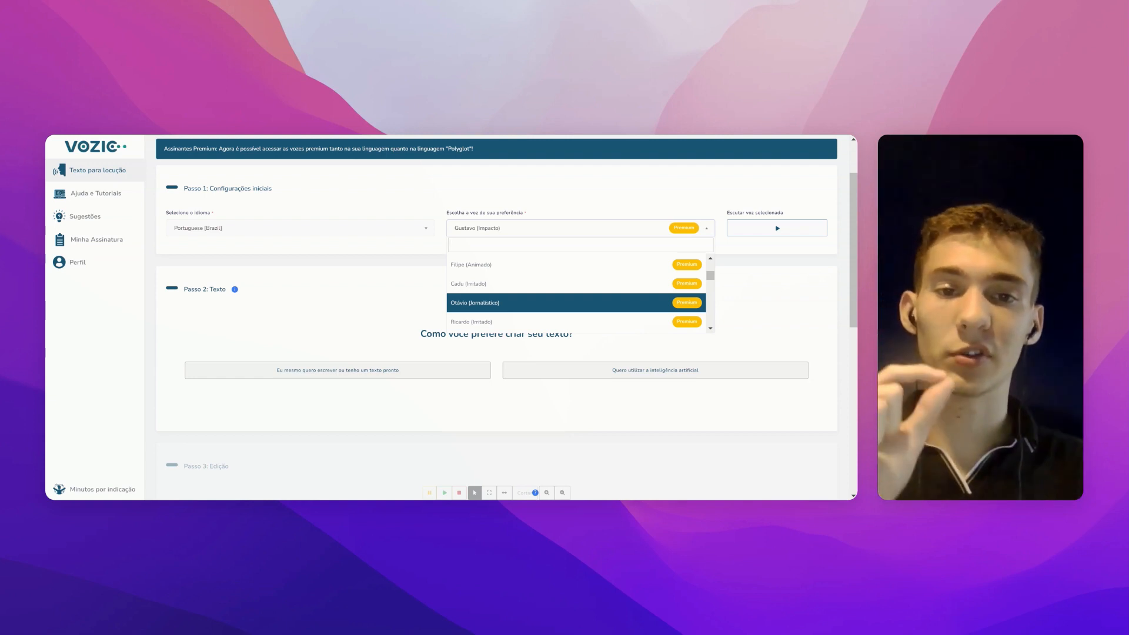
{"action": "left_click", "coordinate": [505, 309]}
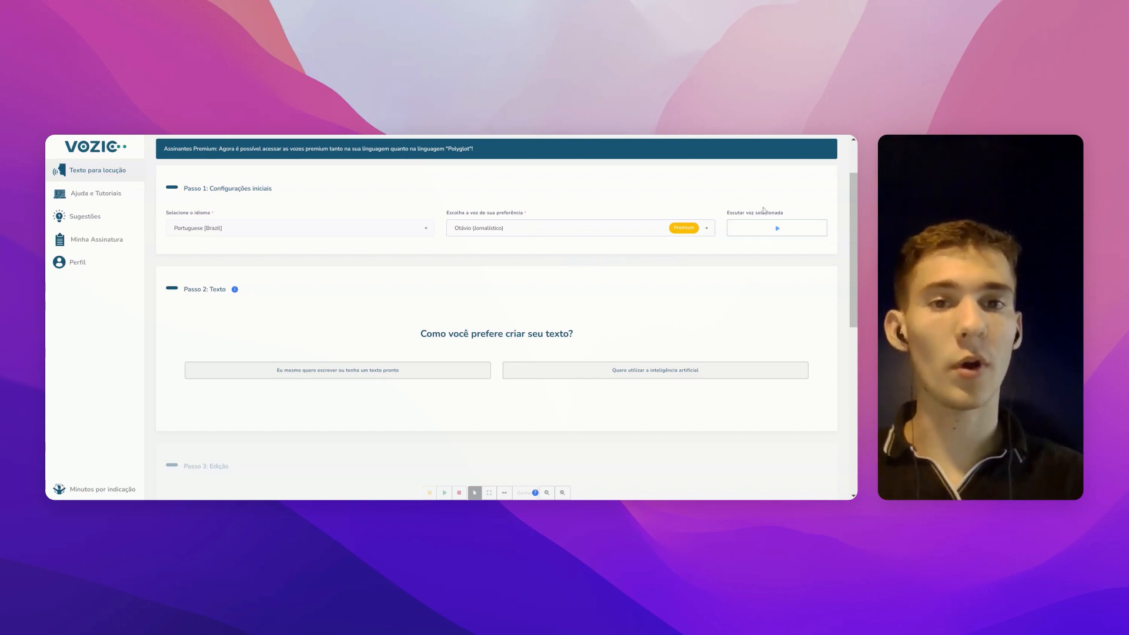
{"action": "left_click", "coordinate": [777, 228]}
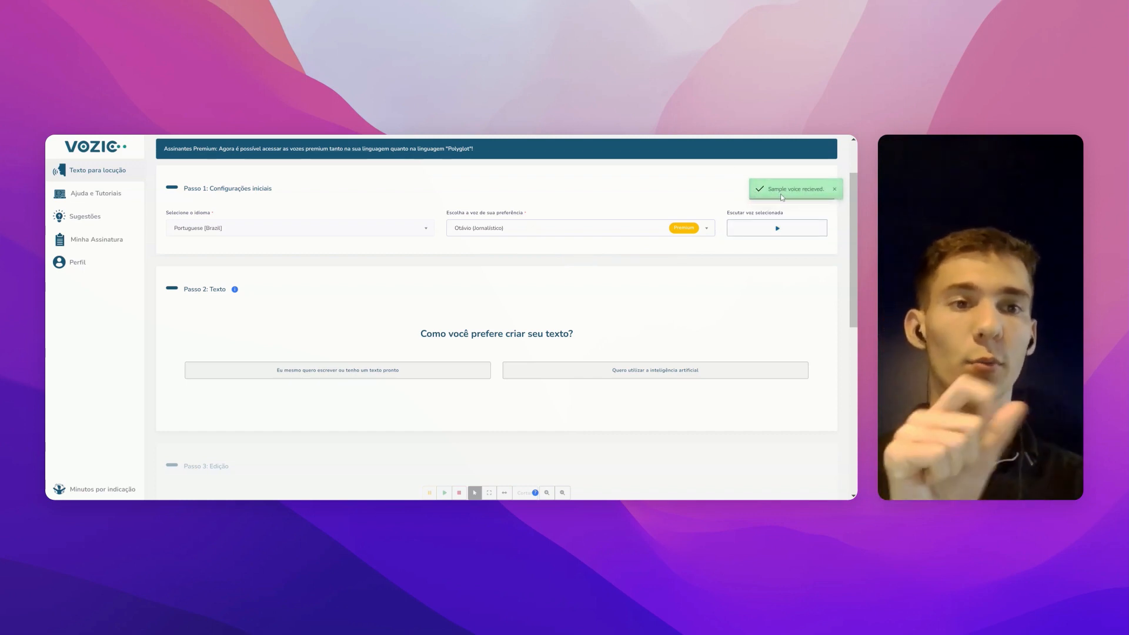
{"action": "left_click", "coordinate": [769, 229]}
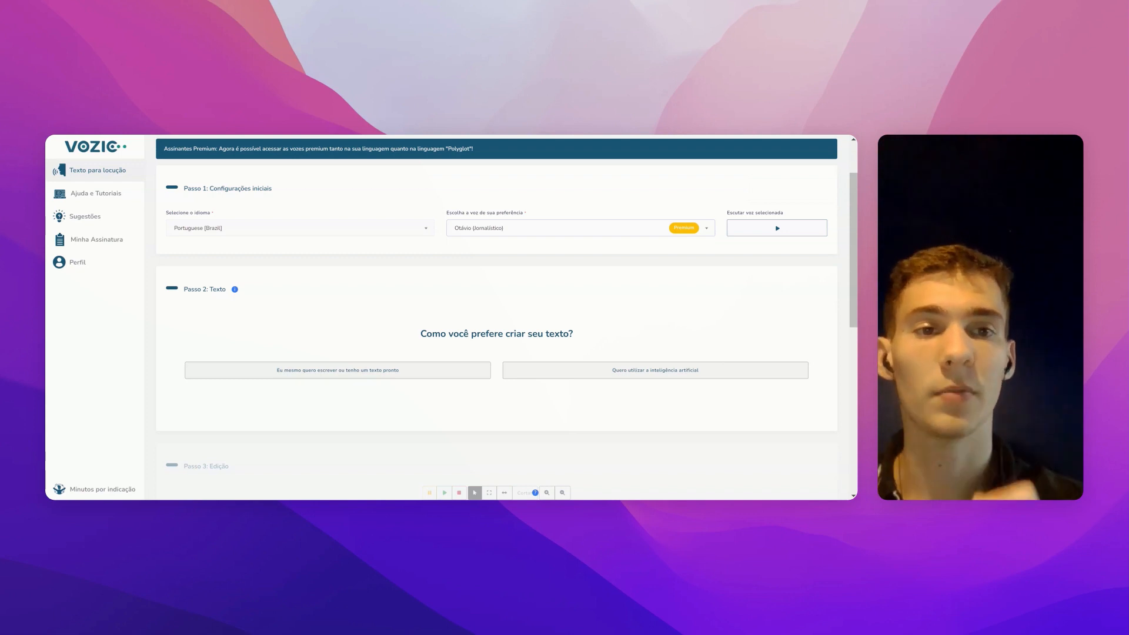
Step: Play the Otávio (Jornalístico) sample and move down to the script-writing options
{"action": "left_click", "coordinate": [762, 233]}
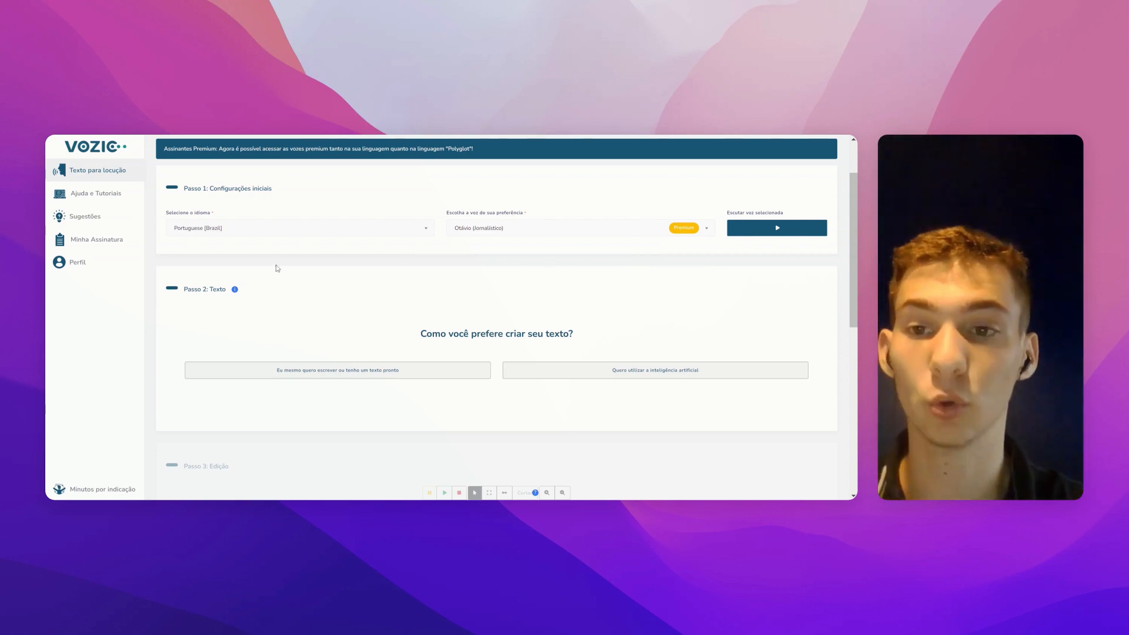
{"action": "scroll", "coordinate": [328, 287], "scroll_direction": "down", "scroll_amount": 2}
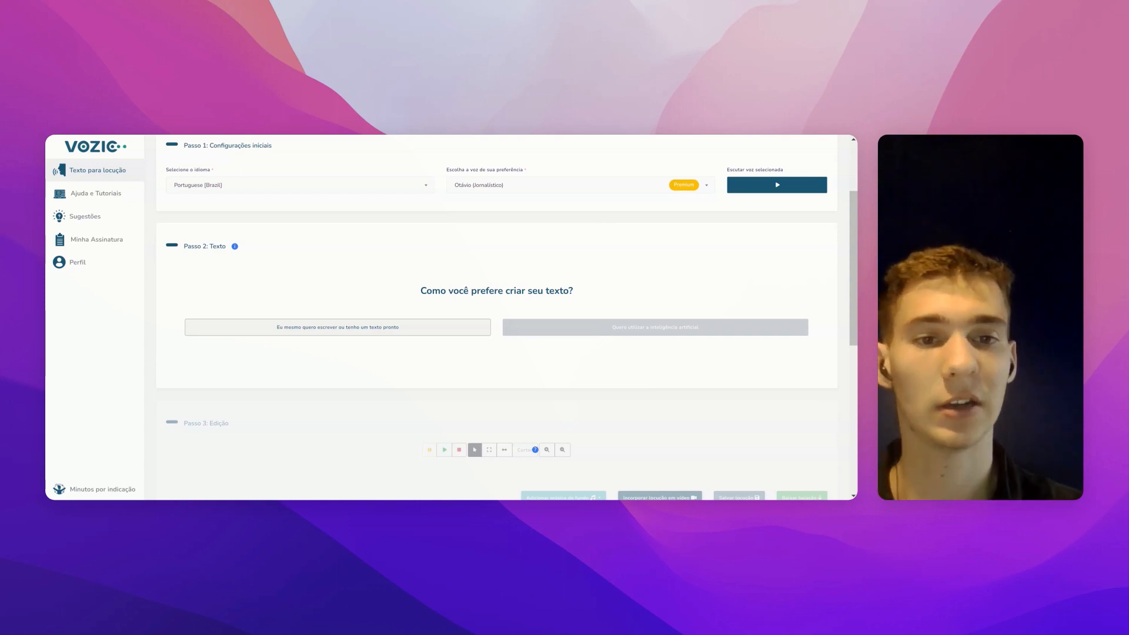
Step: Choose AI writing with the 'Anúncio ou vídeo de divulgação' type and continue with Seguir
{"action": "left_click", "coordinate": [605, 331]}
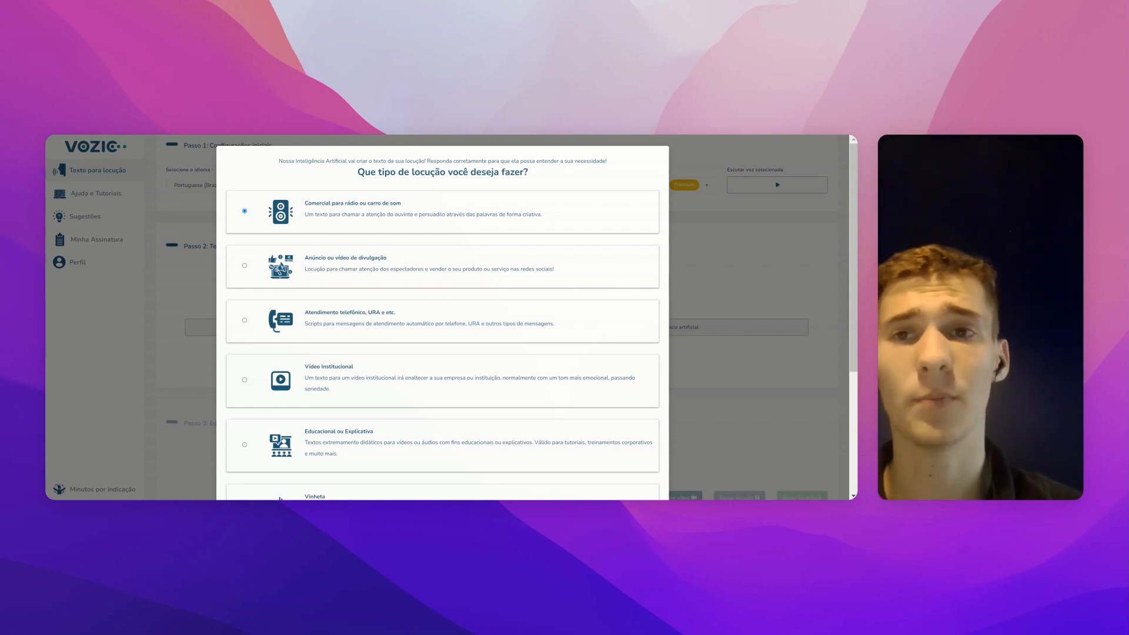
{"action": "scroll", "coordinate": [442, 317], "scroll_direction": "down", "scroll_amount": 3}
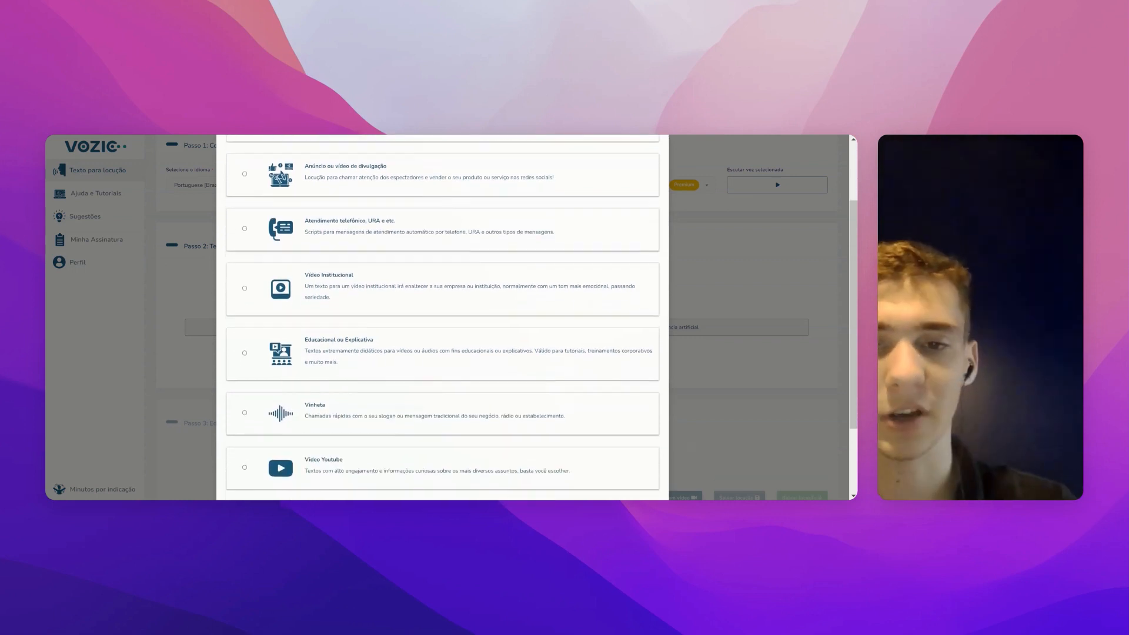
{"action": "scroll", "coordinate": [442, 318], "scroll_direction": "down", "scroll_amount": 1}
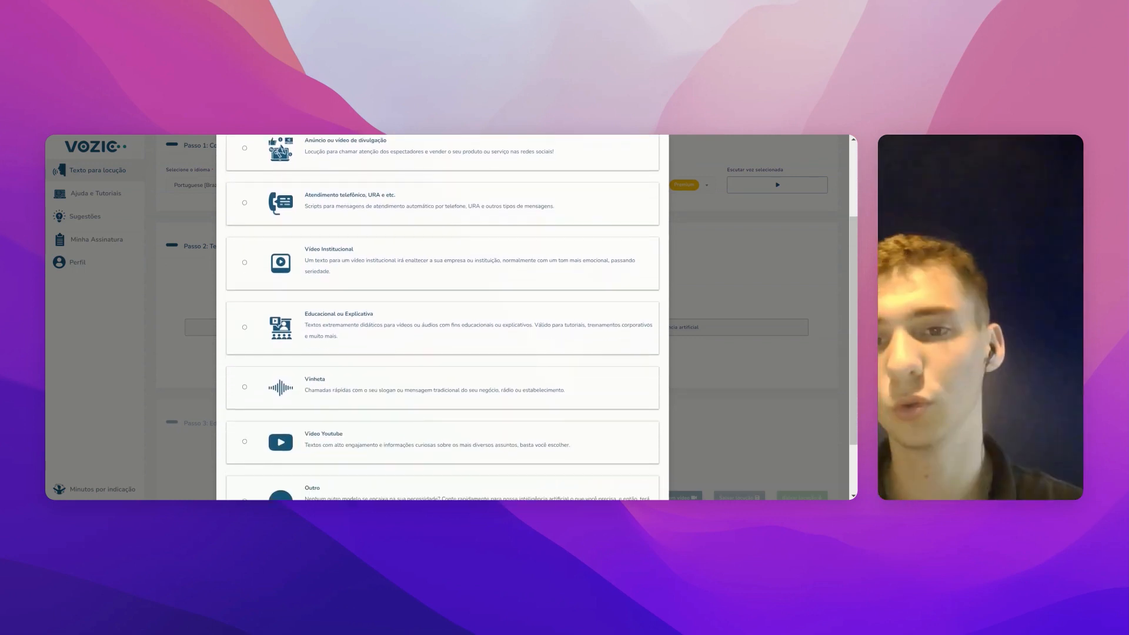
{"action": "scroll", "coordinate": [442, 317], "scroll_direction": "up", "scroll_amount": 1}
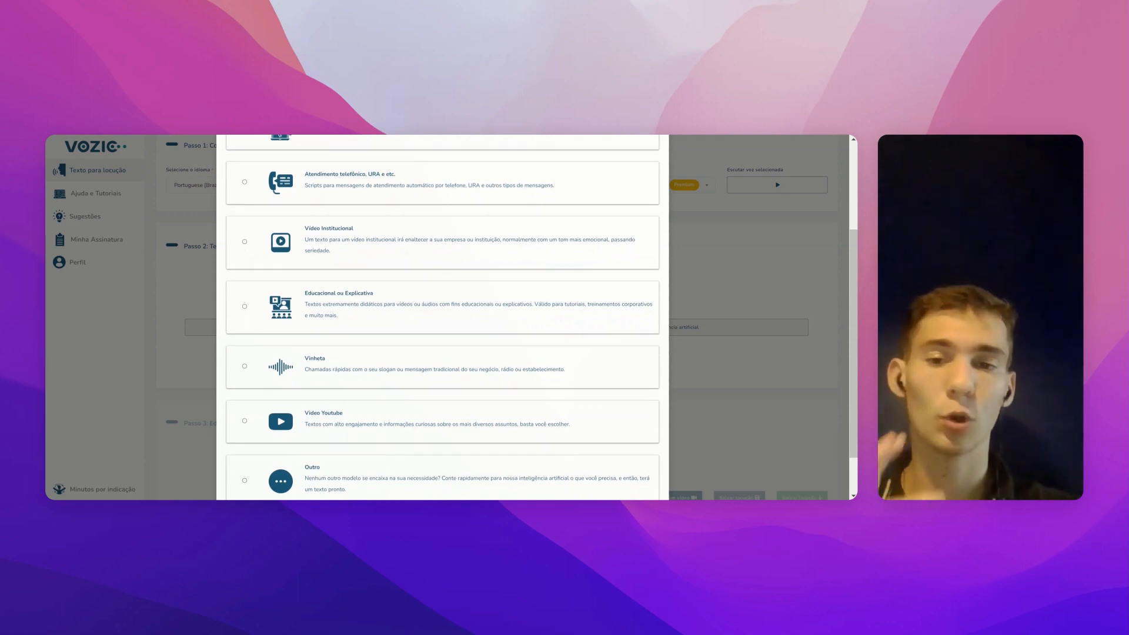
{"action": "scroll", "coordinate": [442, 317], "scroll_direction": "up", "scroll_amount": 3}
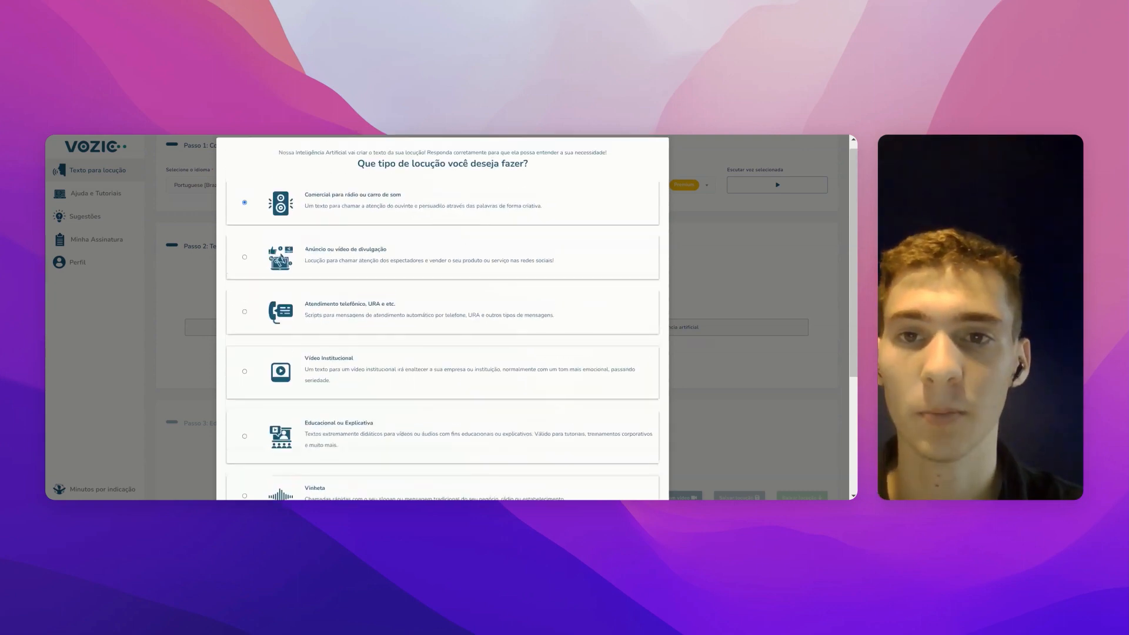
{"action": "left_click", "coordinate": [245, 258]}
{"action": "scroll", "coordinate": [360, 260], "scroll_direction": "down", "scroll_amount": 5}
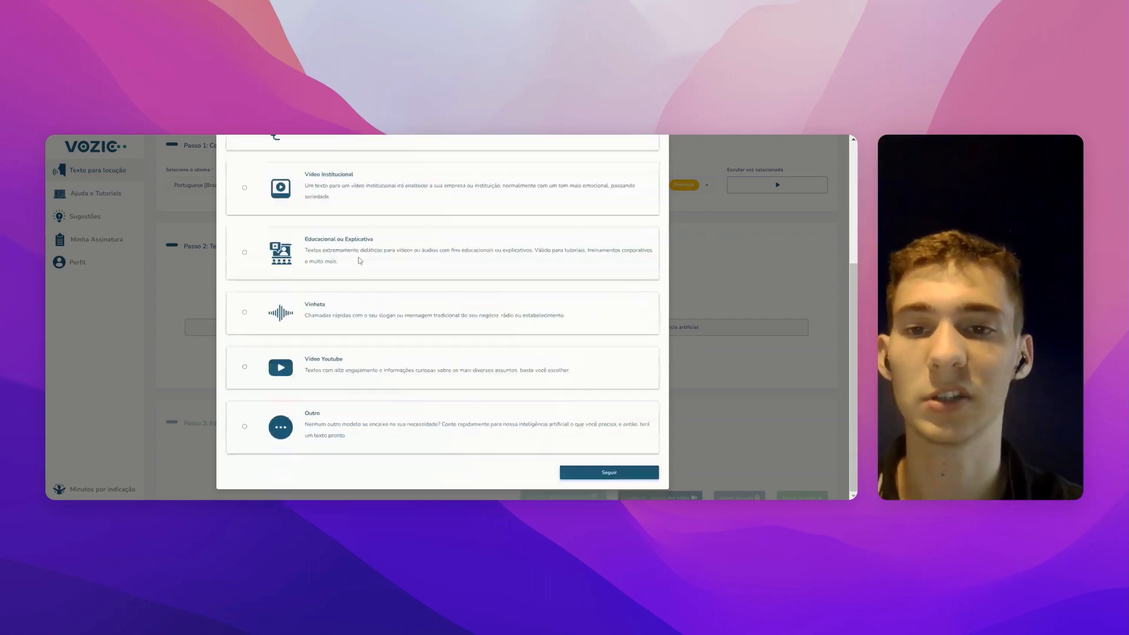
{"action": "left_click", "coordinate": [579, 474]}
{"action": "scroll", "coordinate": [414, 339], "scroll_direction": "up", "scroll_amount": 5}
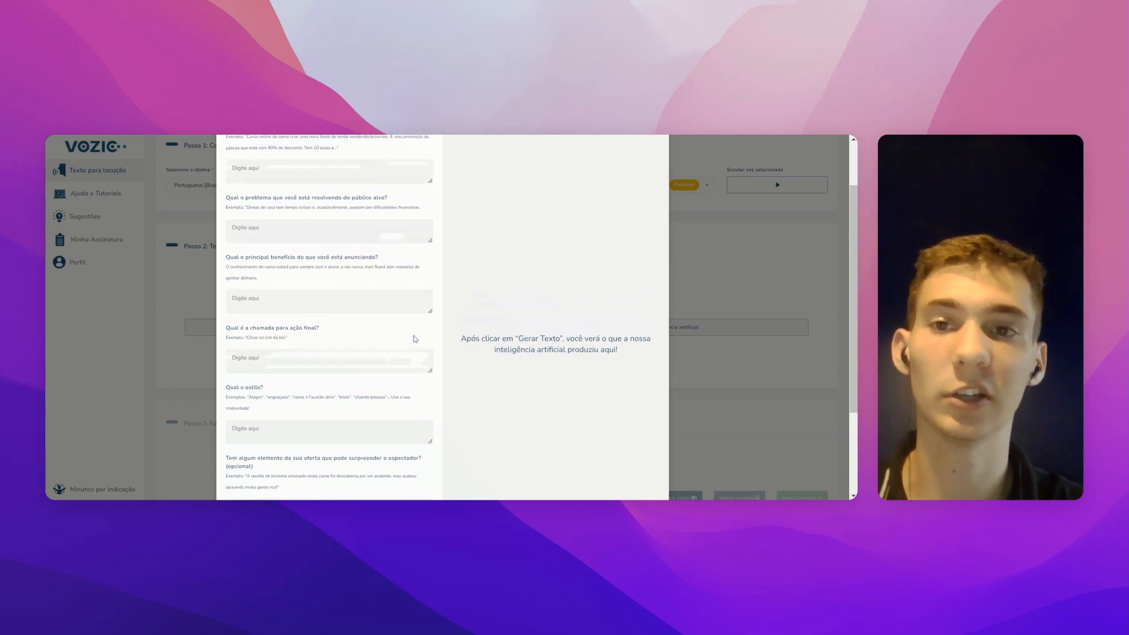
{"action": "scroll", "coordinate": [414, 335], "scroll_direction": "down", "scroll_amount": 1}
{"action": "scroll", "coordinate": [413, 335], "scroll_direction": "up", "scroll_amount": 1}
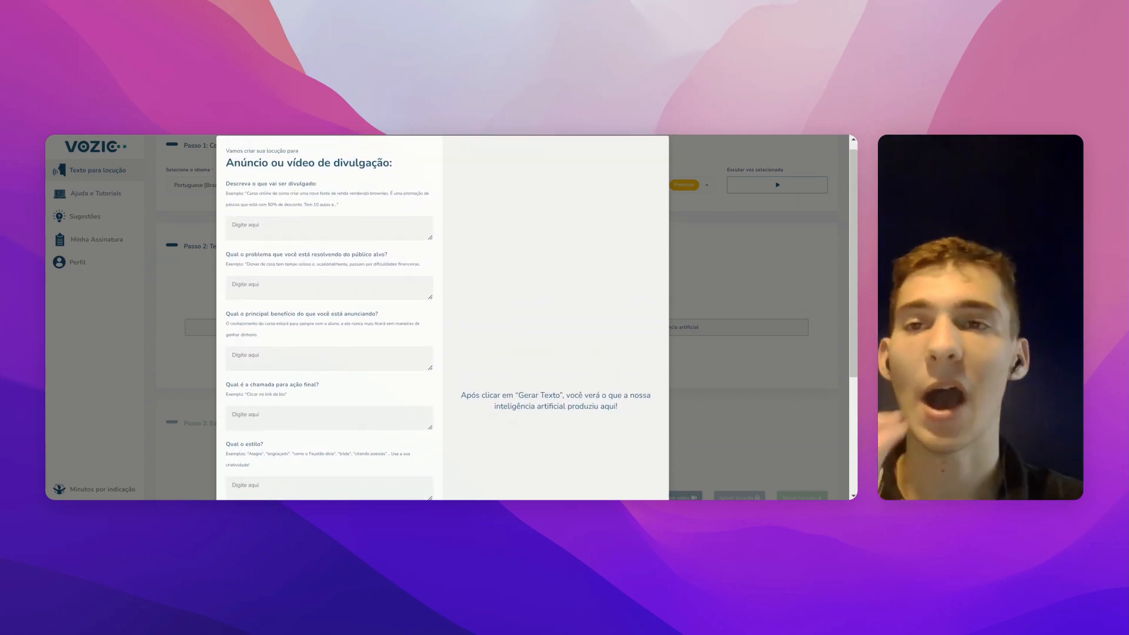
{"action": "scroll", "coordinate": [329, 317], "scroll_direction": "down", "scroll_amount": 1}
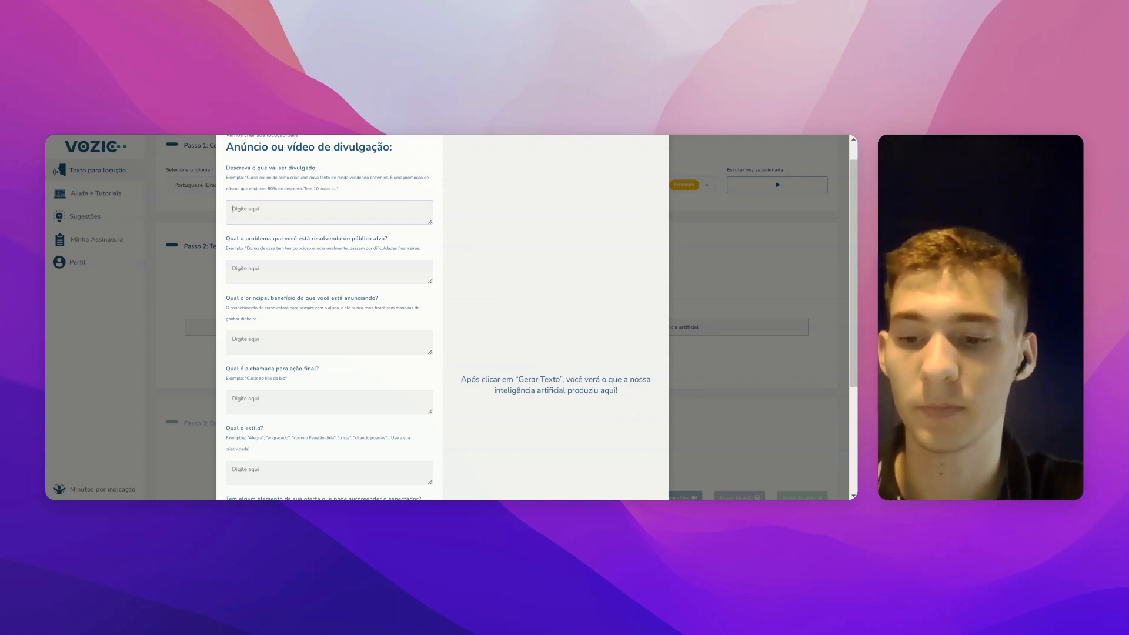
Step: Enter product 'Caderno Personalizado do Vozic' and problem 'Cadernos que não são interativos'
{"action": "type", "text": "Caderno P"}
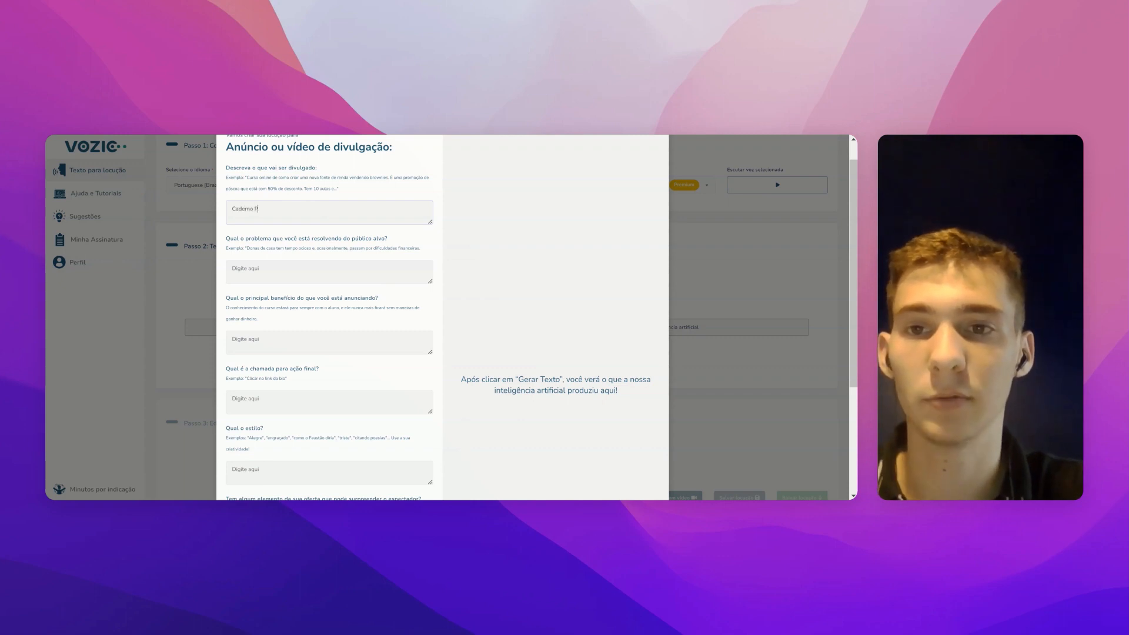
{"action": "type", "text": "ersno"}
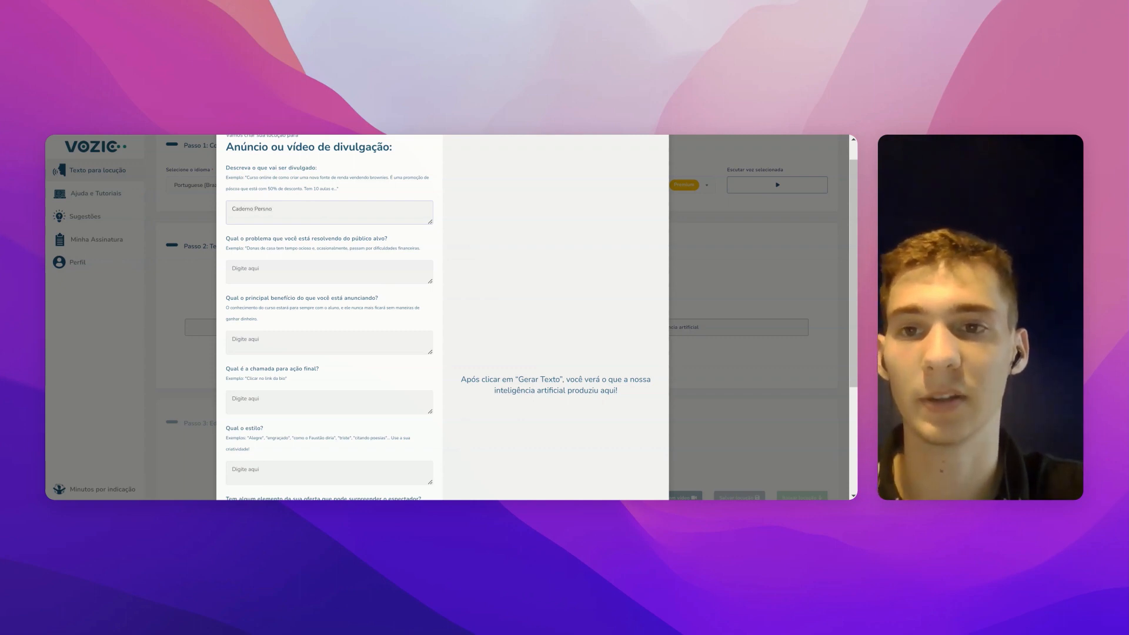
{"action": "key", "text": "BackSpace"}
{"action": "key", "text": "BackSpace"}
{"action": "type", "text": "onali"}
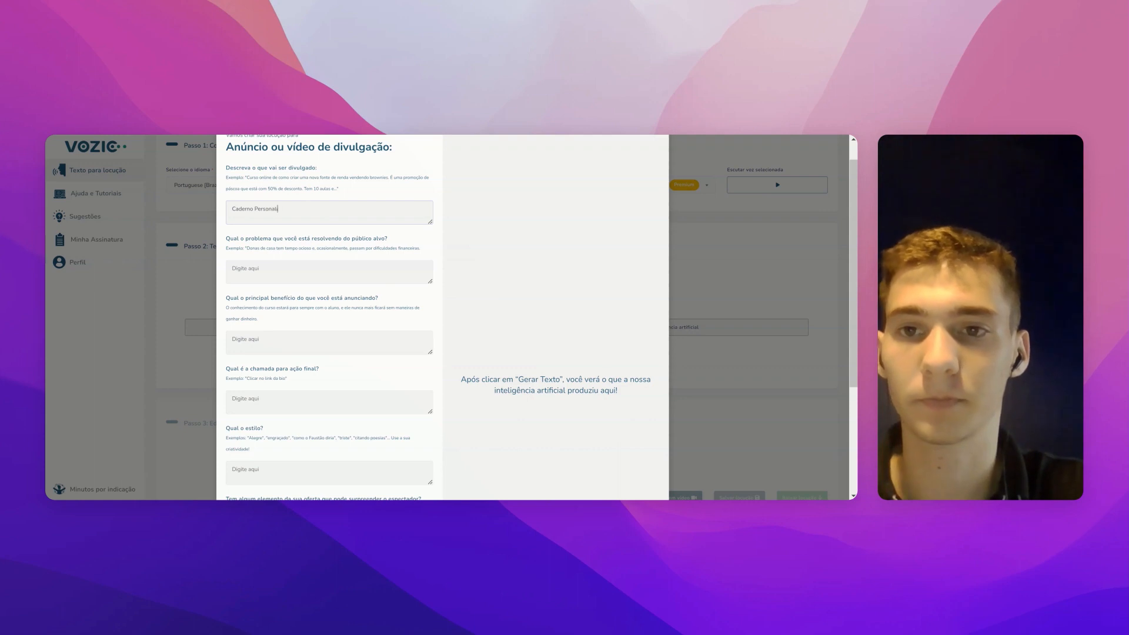
{"action": "type", "text": "zado do Vozic"}
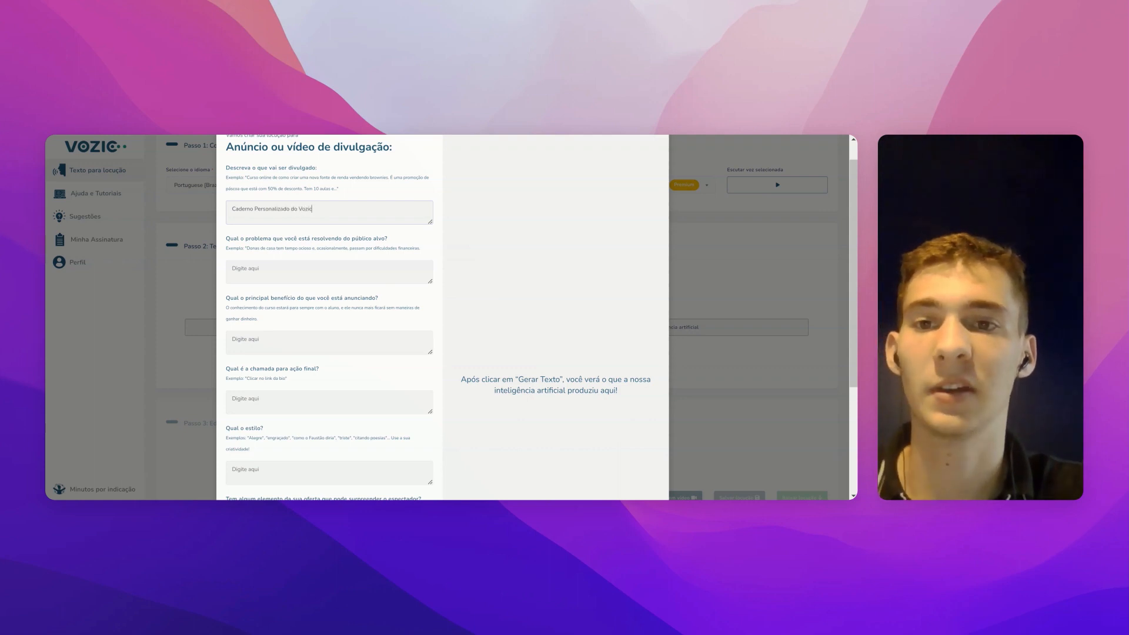
{"action": "left_click", "coordinate": [316, 268]}
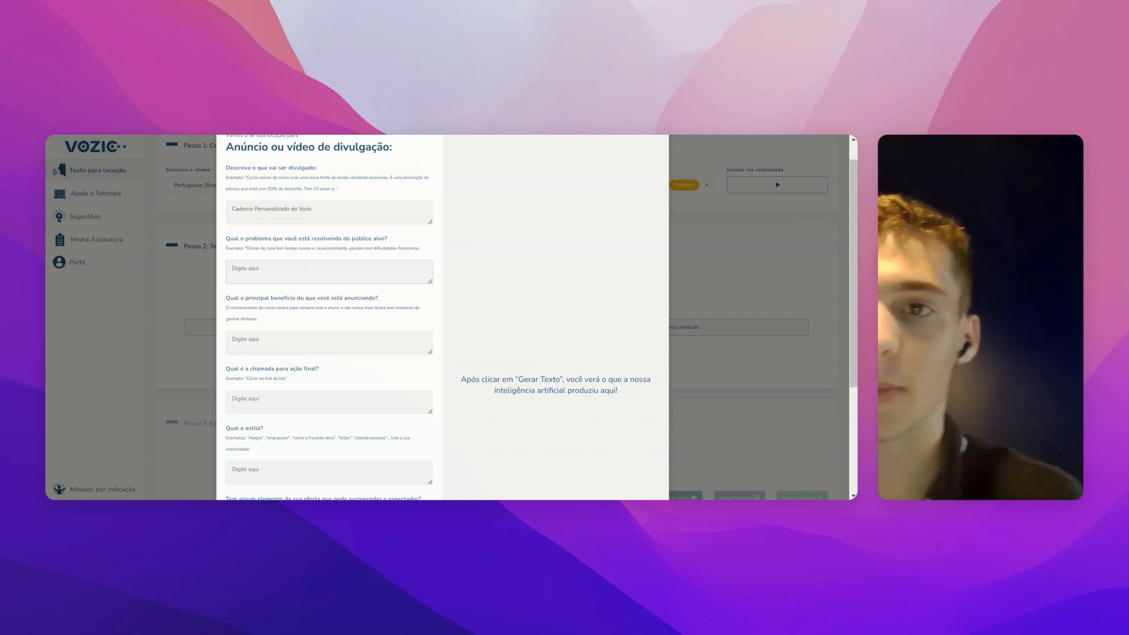
{"action": "type", "text": "Cade"}
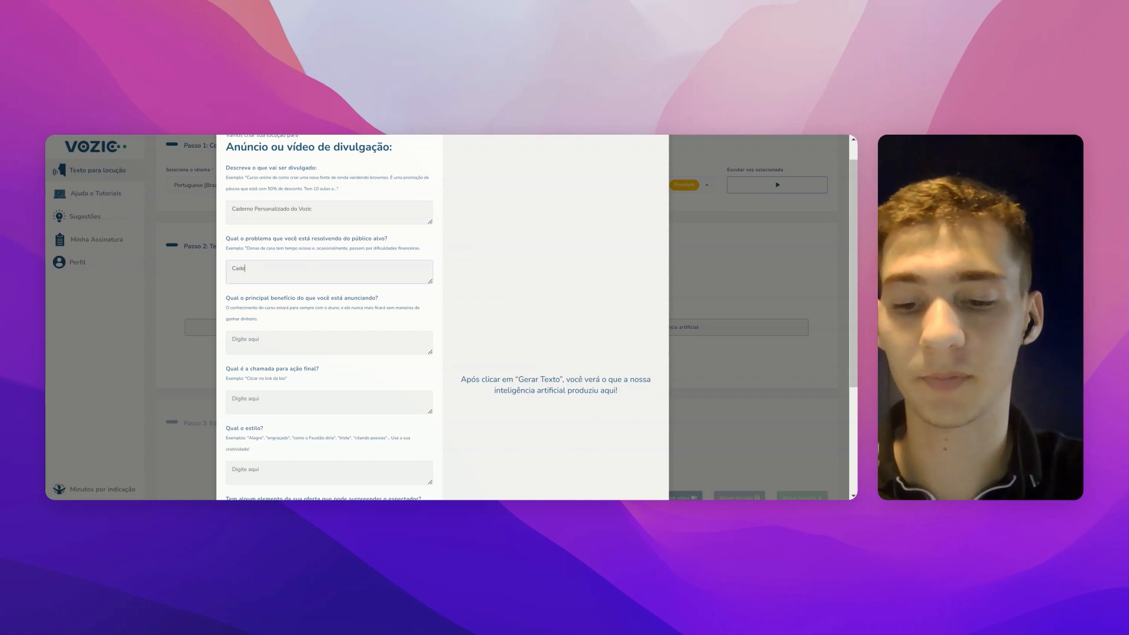
{"action": "type", "text": "rnos que não s"}
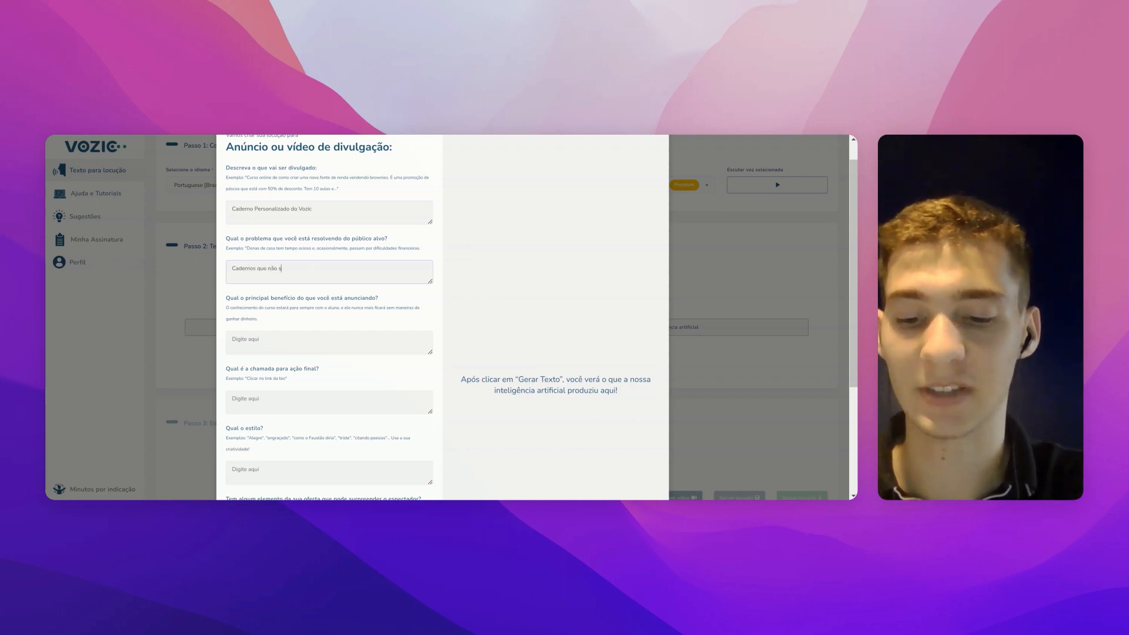
{"action": "type", "text": "ão interativos"}
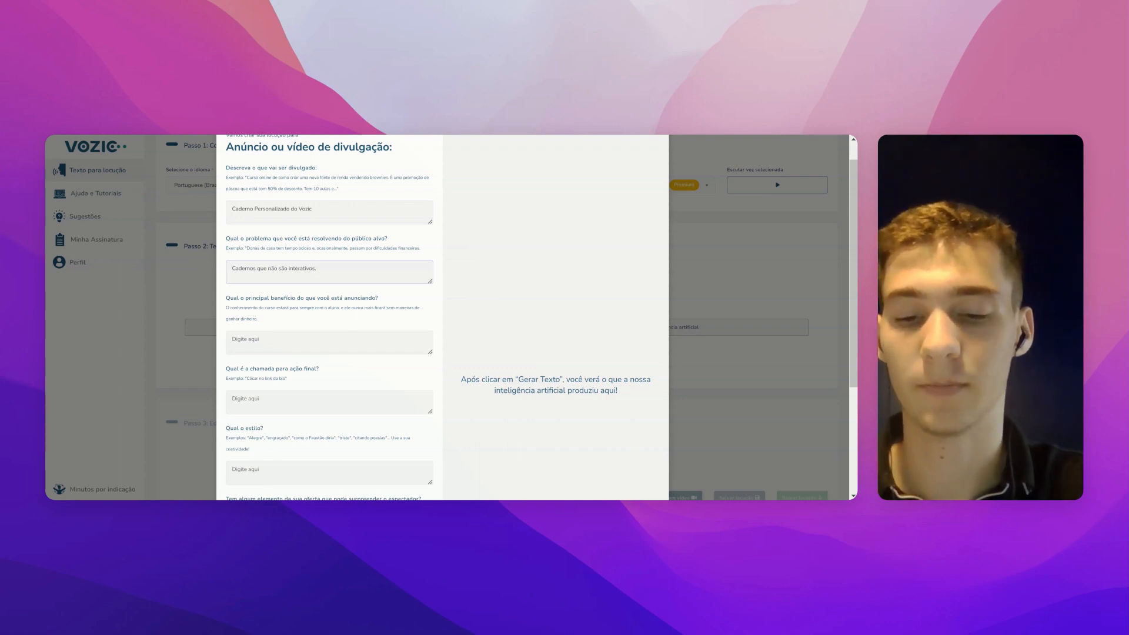
{"action": "scroll", "coordinate": [329, 318], "scroll_direction": "down", "scroll_amount": 1}
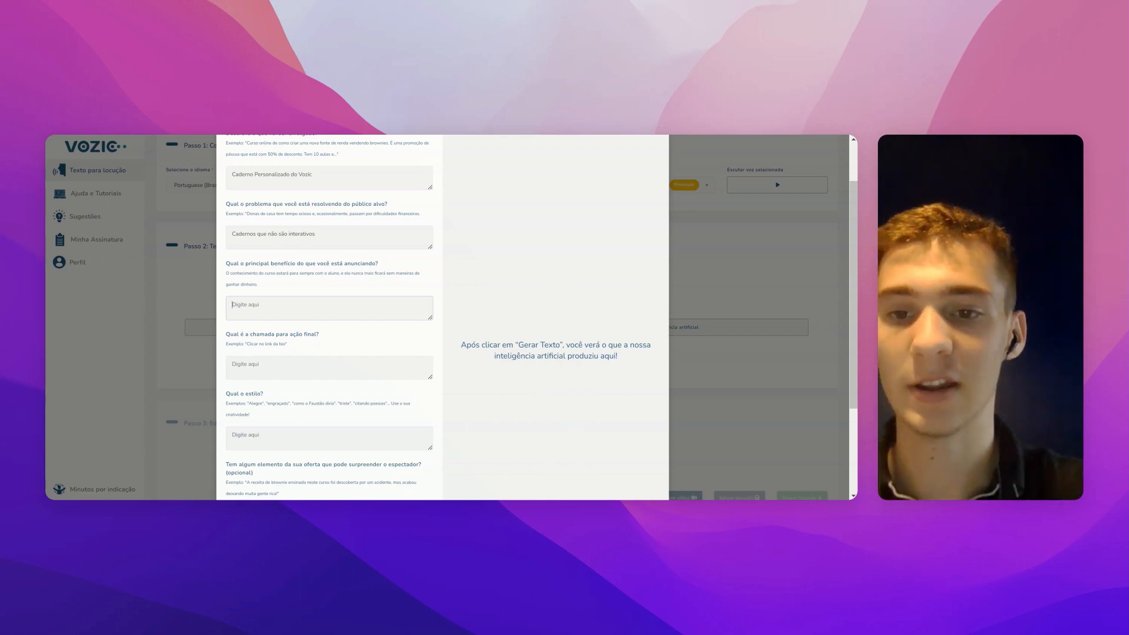
Step: Give benefit 'Caderno personalizado que lê em voz alta tudo o que é escrito' and call to action 'Entrar no site do Vozic'
{"action": "type", "text": "Cader"}
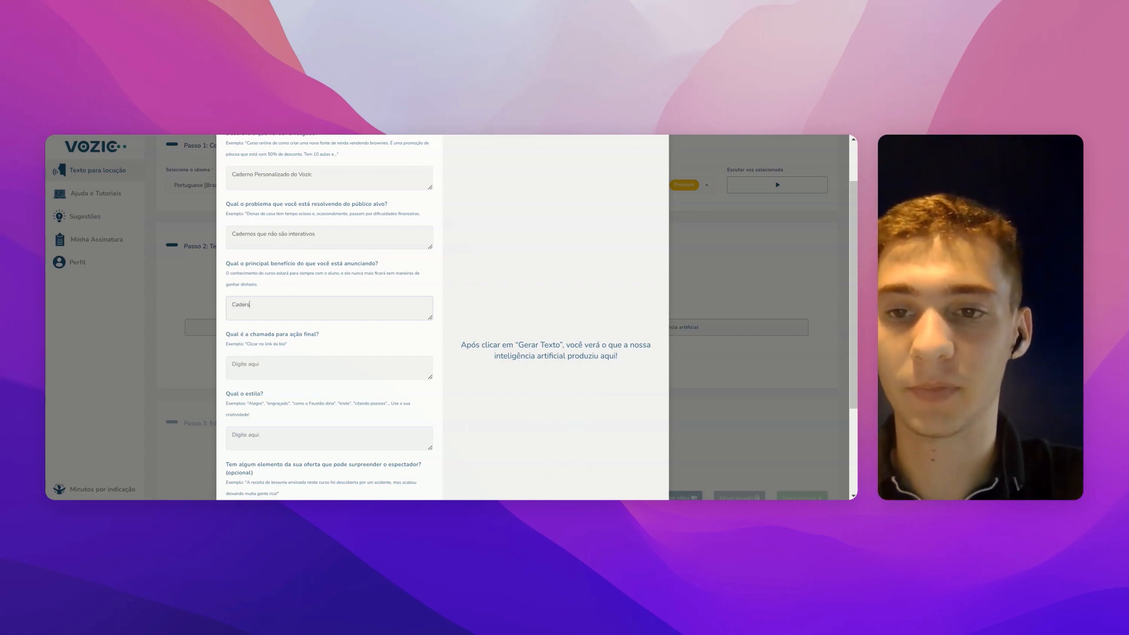
{"action": "type", "text": "no perso"}
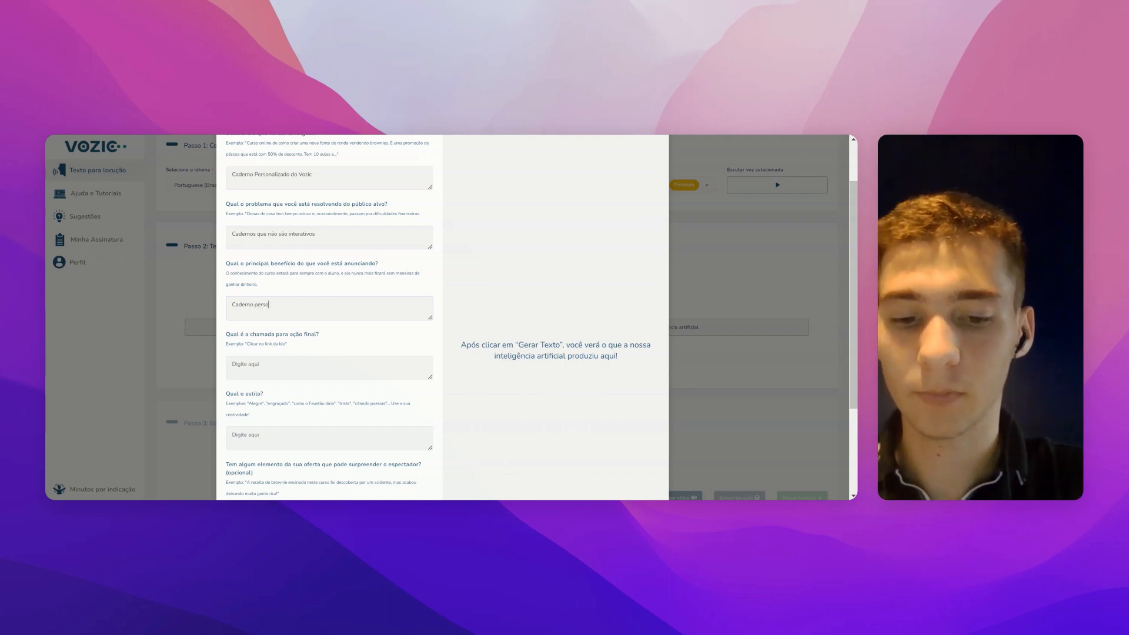
{"action": "type", "text": "naliza"}
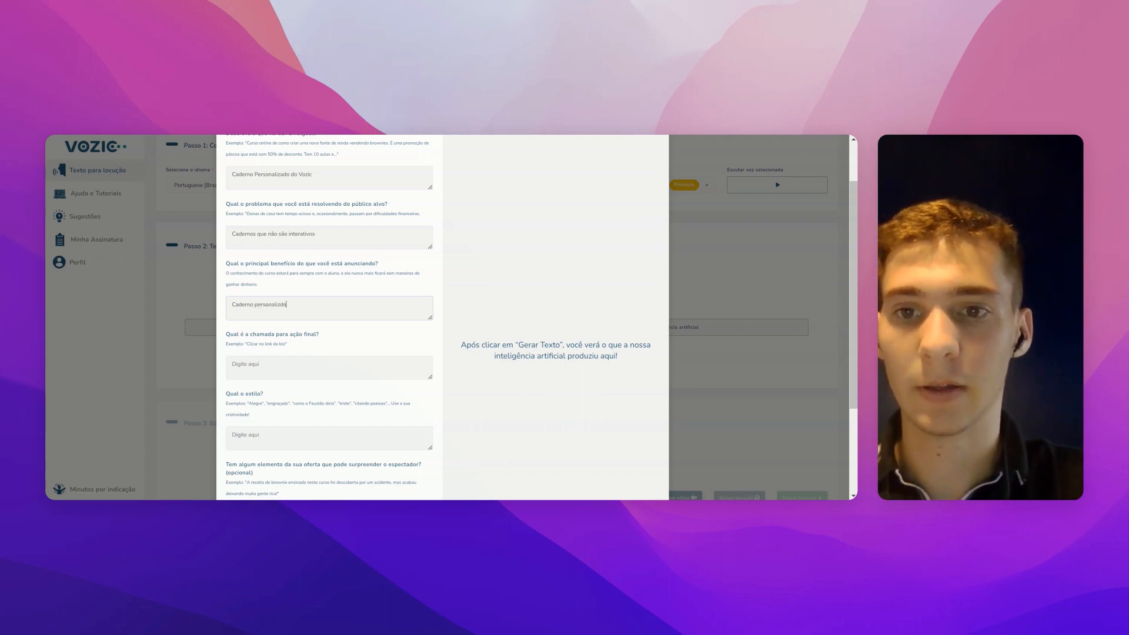
{"action": "type", "text": "do que "}
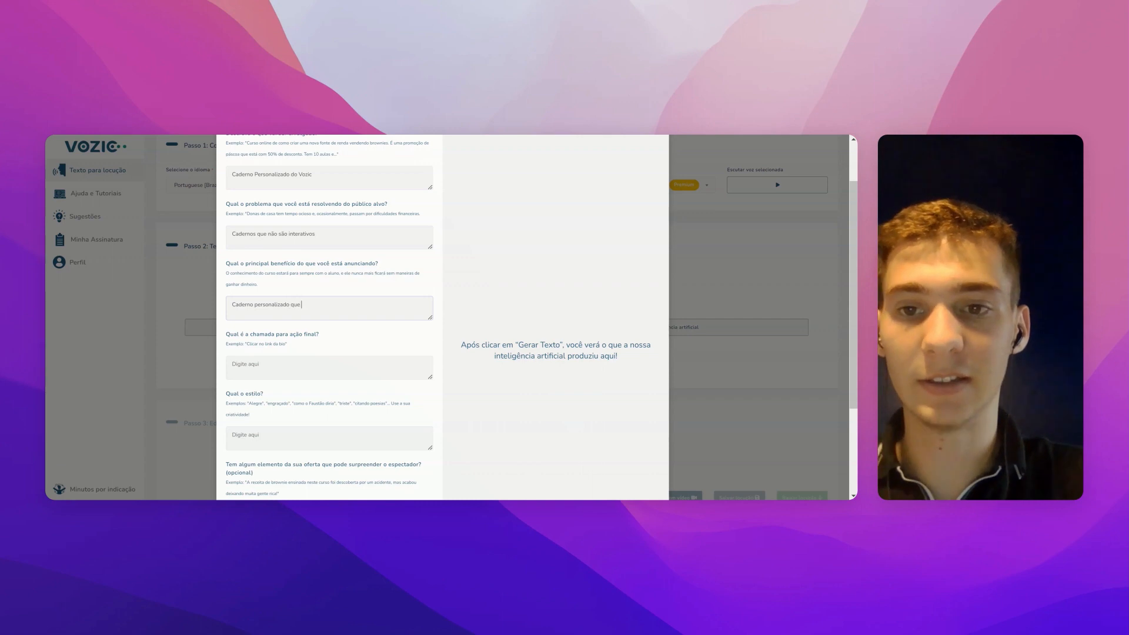
{"action": "type", "text": "lê em voz "}
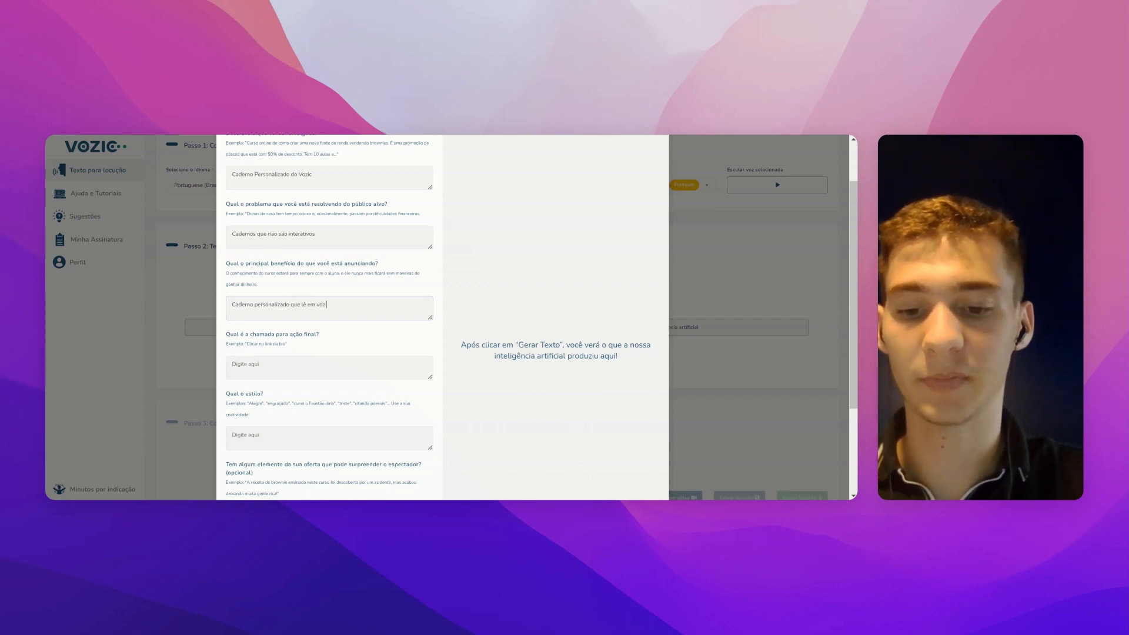
{"action": "type", "text": "alta tudo o qu"}
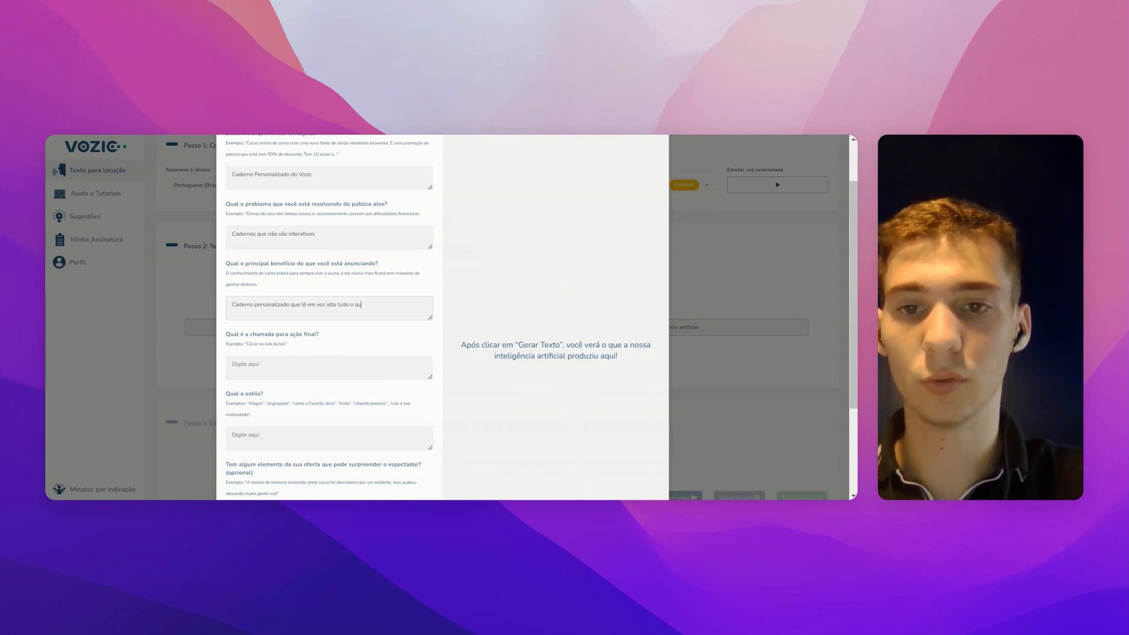
{"action": "type", "text": "e é escrito"}
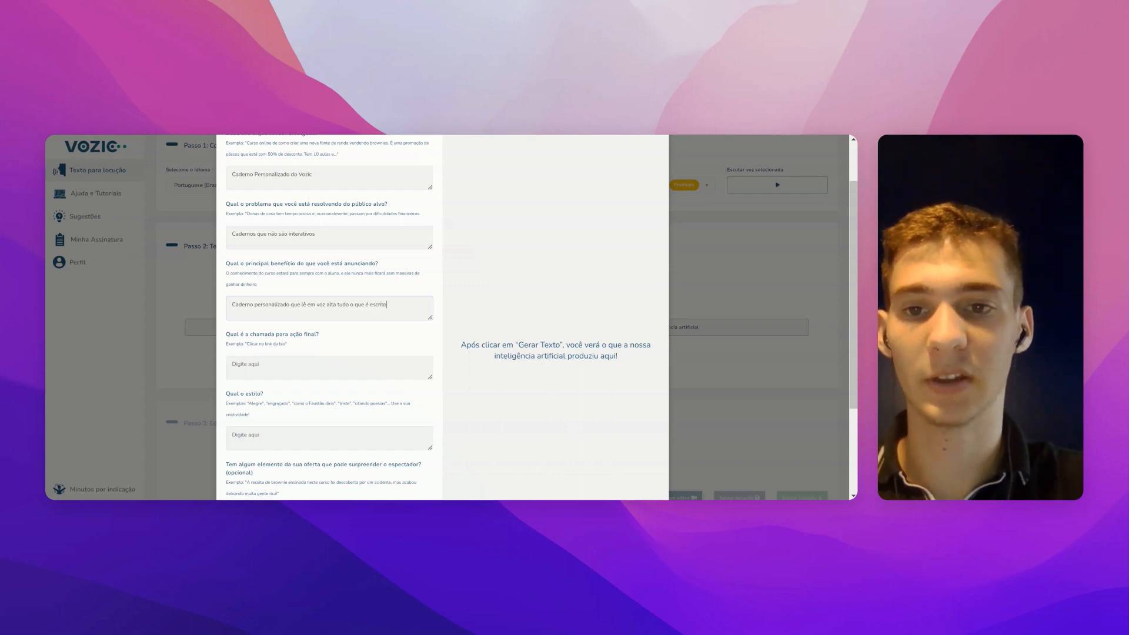
{"action": "left_click", "coordinate": [294, 365]}
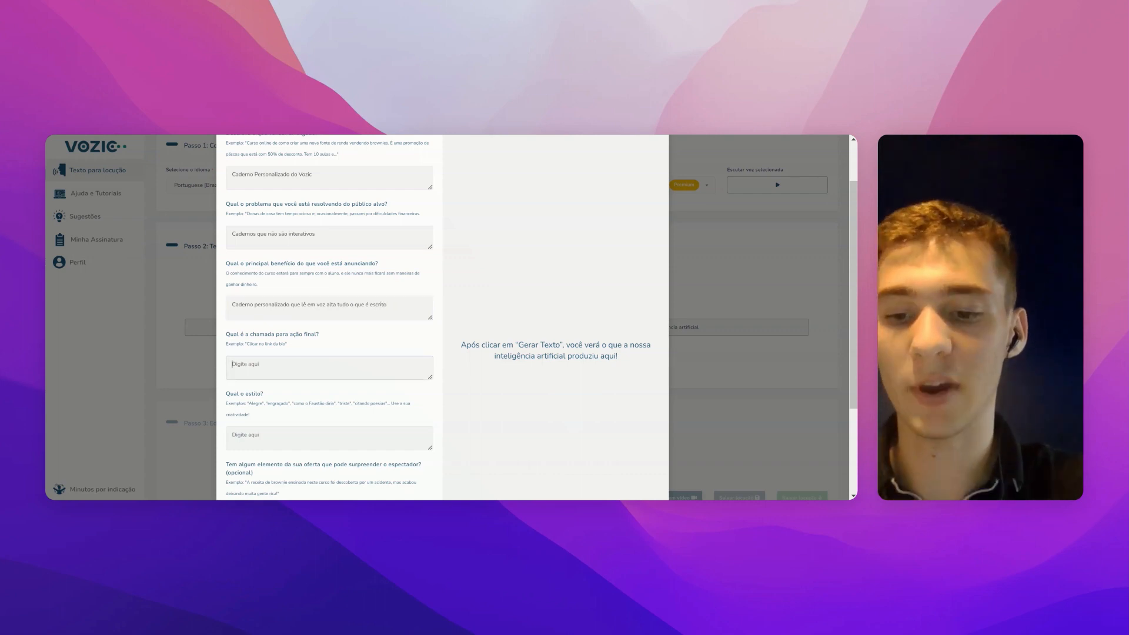
{"action": "type", "text": "Entrar no"}
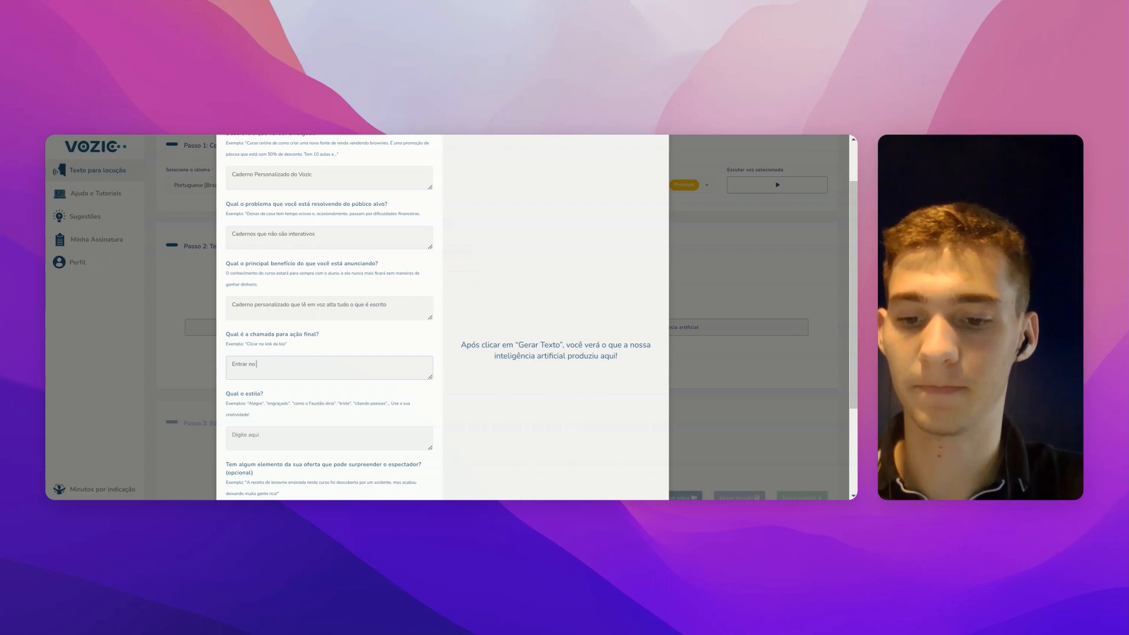
{"action": "type", "text": " site do Vozic"}
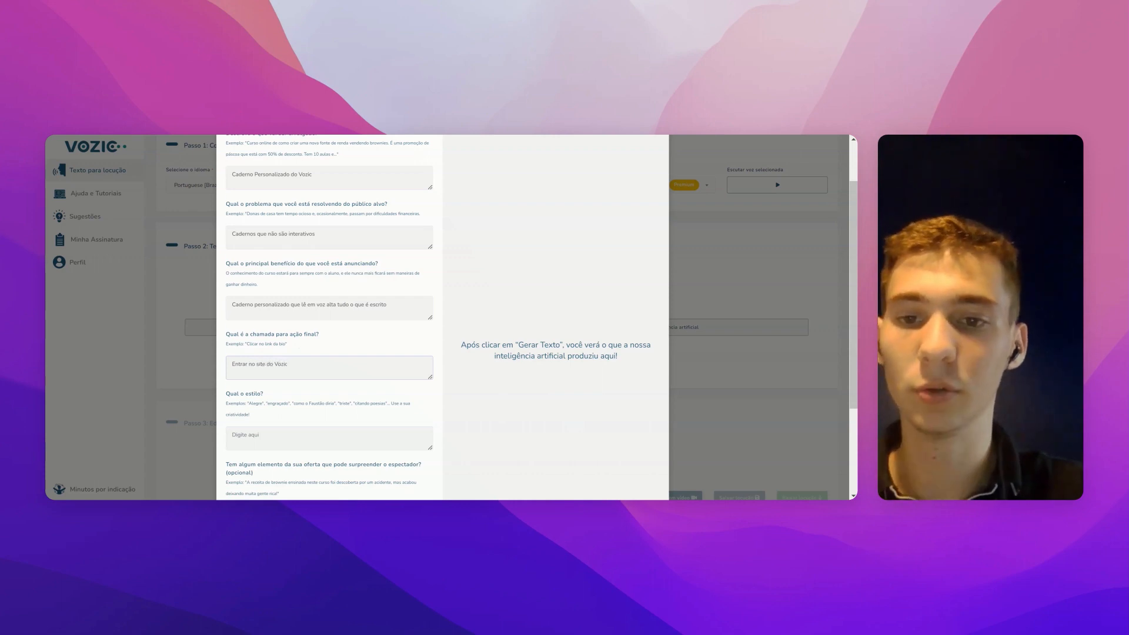
{"action": "key", "text": "Tab"}
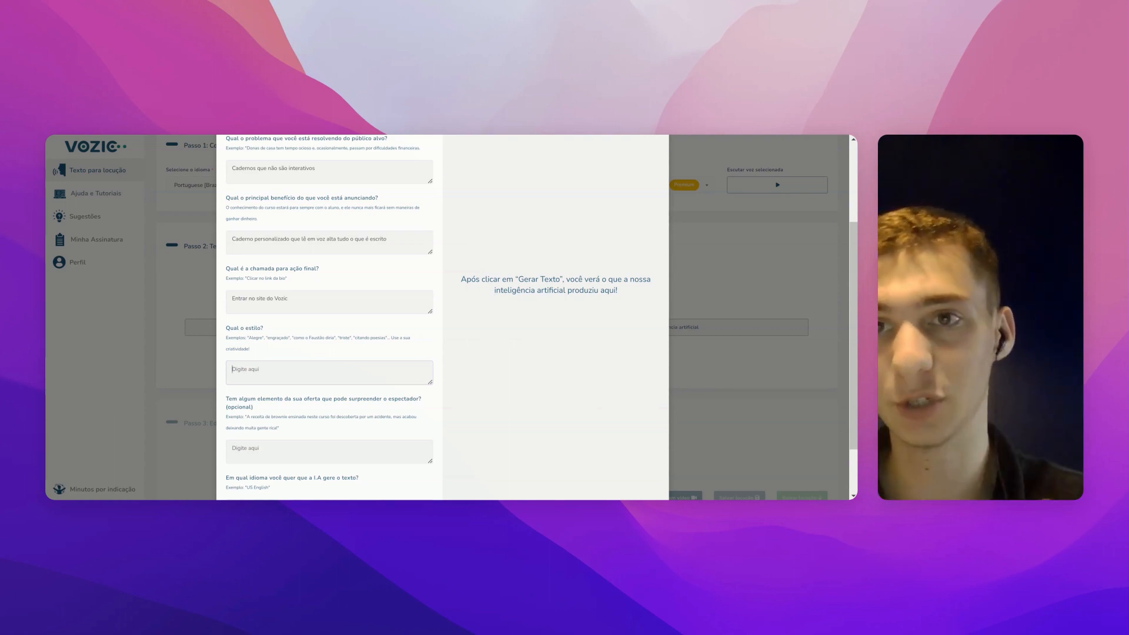
Step: Set the ad style to 'Anúncio fazendo piadas, bem engraçado'
{"action": "type", "text": "Anúncio f"}
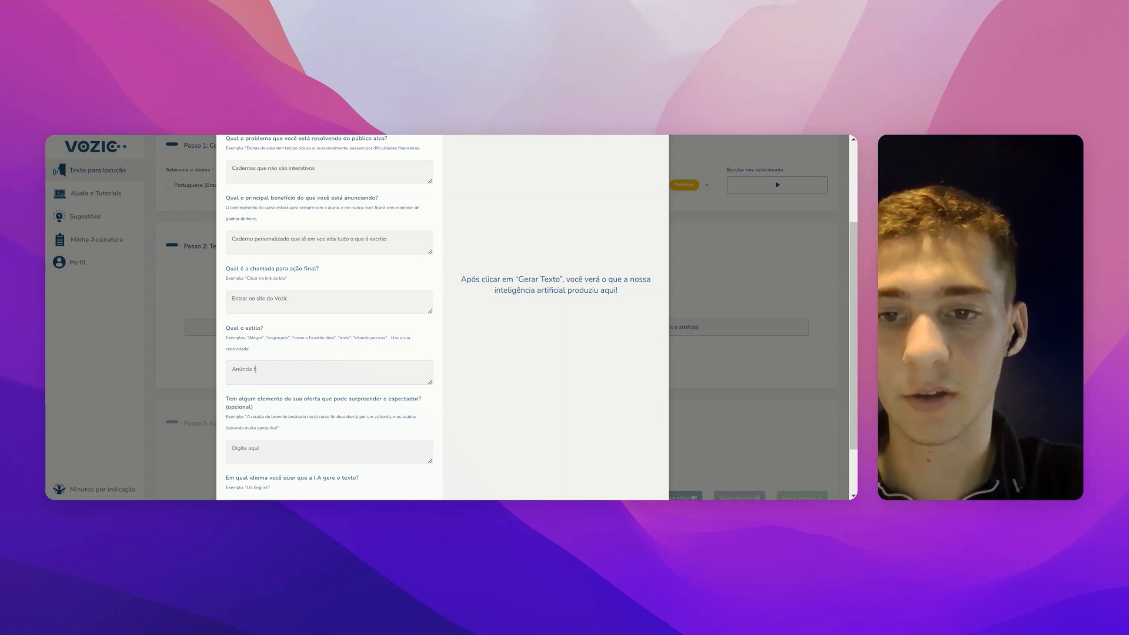
{"action": "type", "text": "azendo pi"}
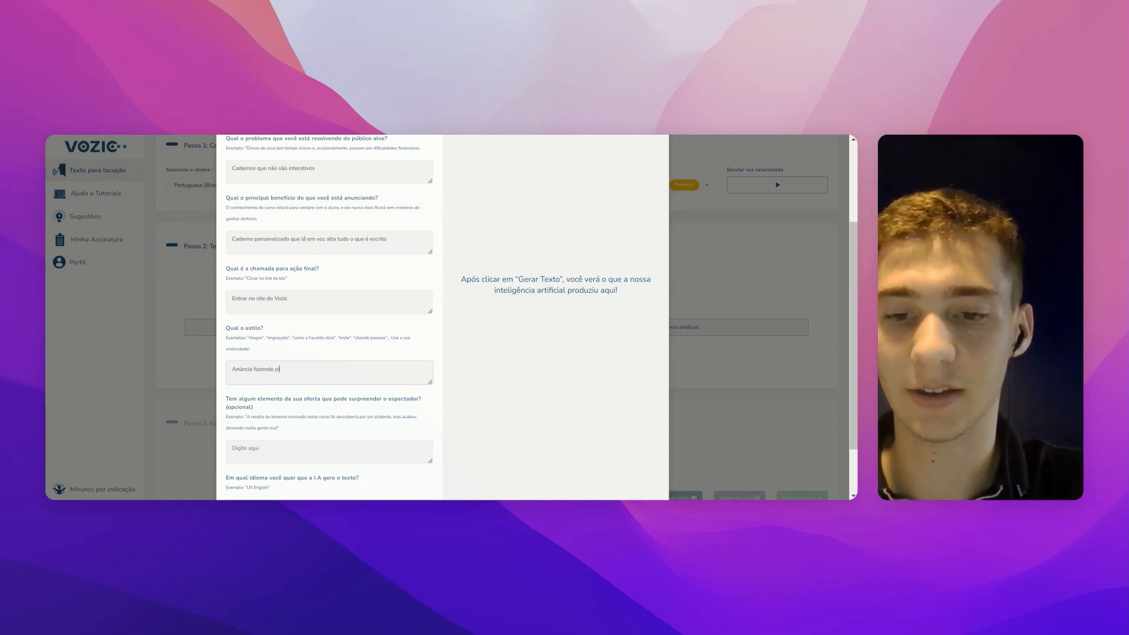
{"action": "type", "text": "adas, b"}
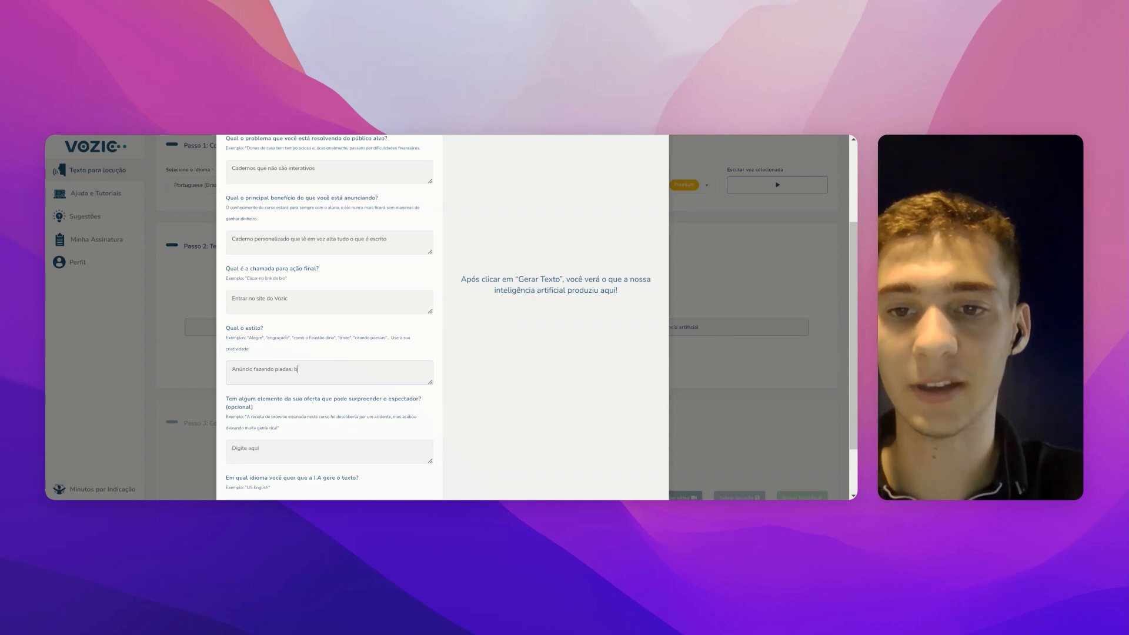
{"action": "type", "text": "em engraçado"}
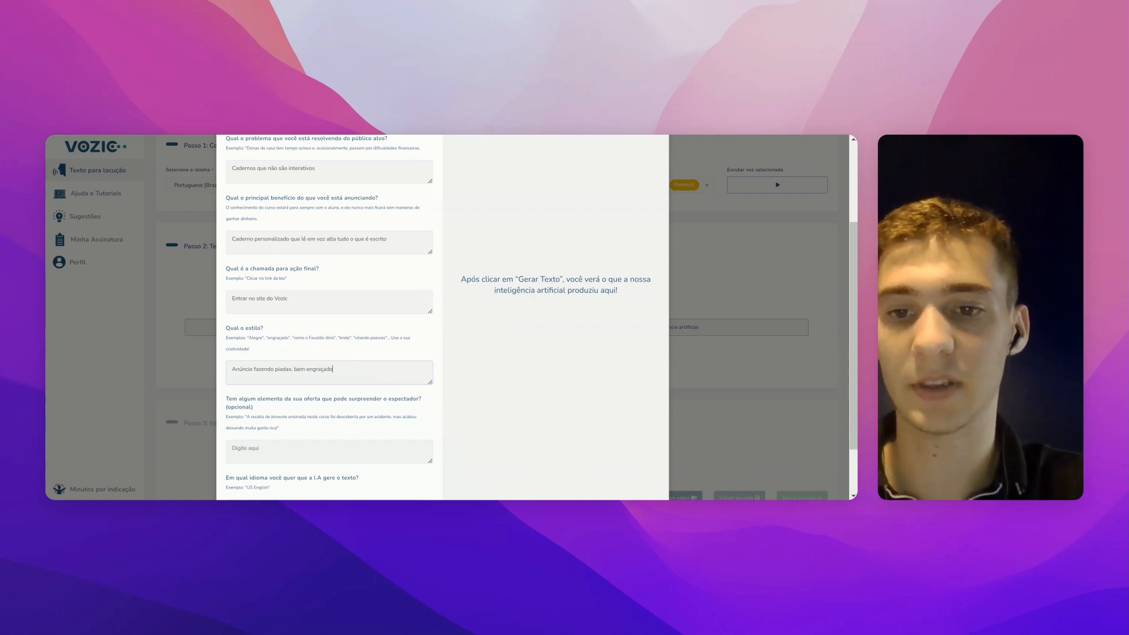
{"action": "key", "text": "Tab"}
{"action": "scroll", "coordinate": [330, 318], "scroll_direction": "down", "scroll_amount": 2}
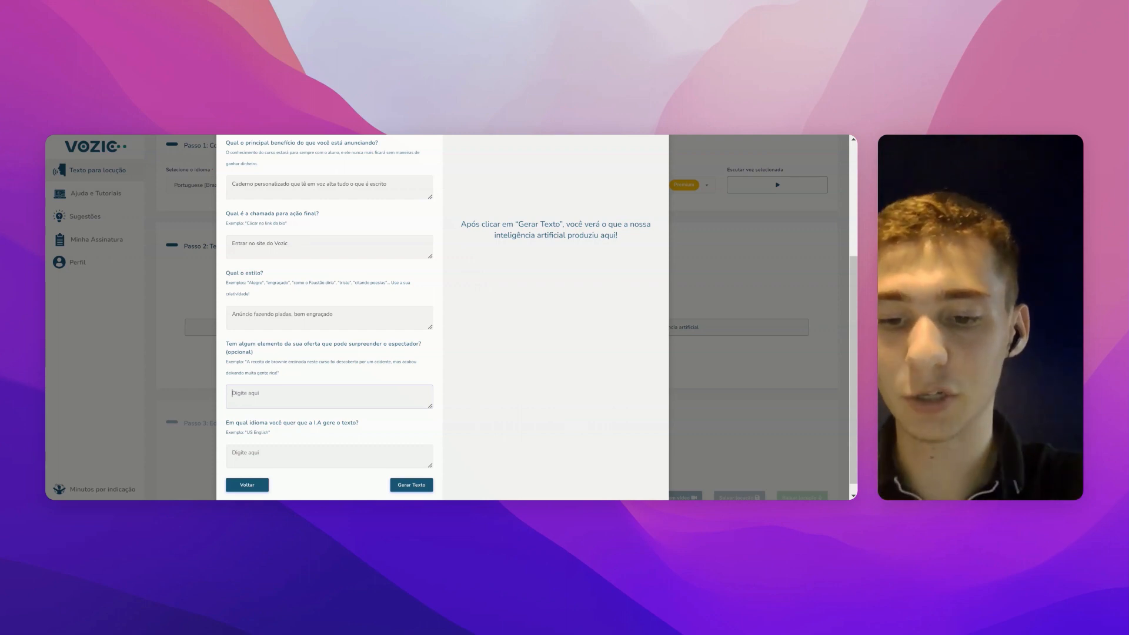
Step: Add the surprise element: being the first AI to read notebooks aloud
{"action": "type", "text": "P"}
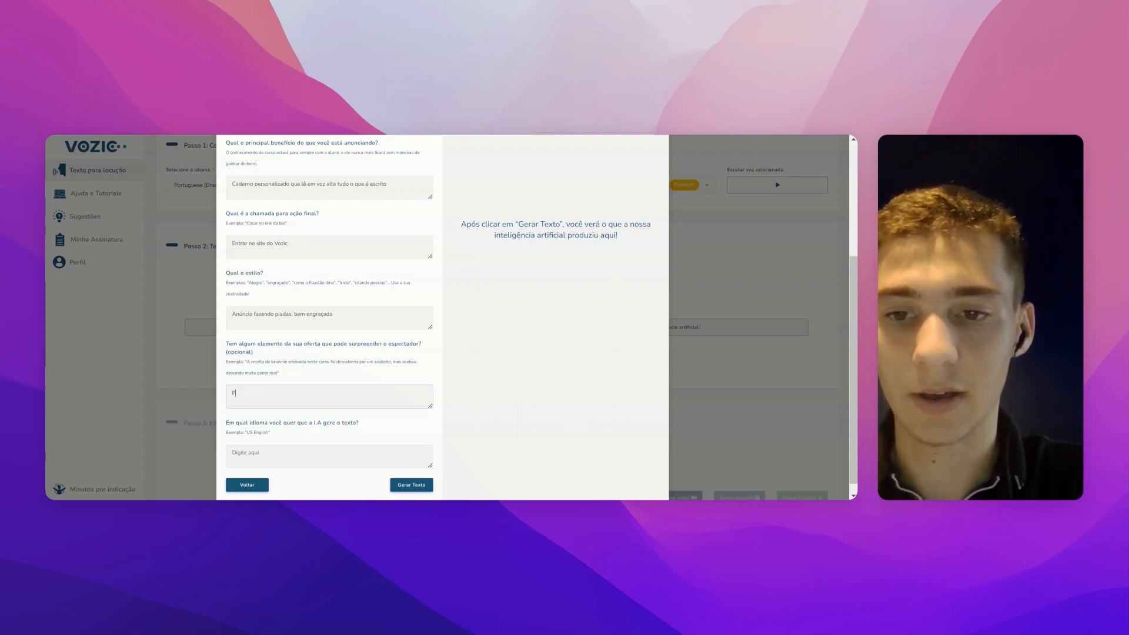
{"action": "key", "text": "BackSpace"}
{"action": "type", "text": "Somos a p"}
{"action": "key", "text": "BackSpace"}
{"action": "type", "text": "a primeir"}
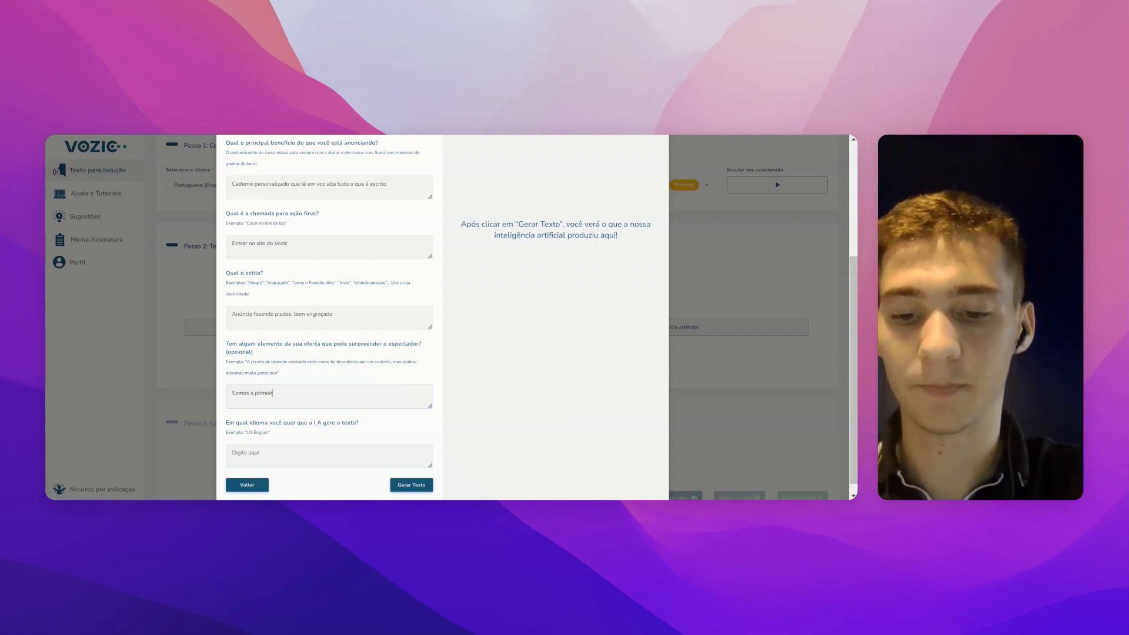
{"action": "type", "text": "a intelig"}
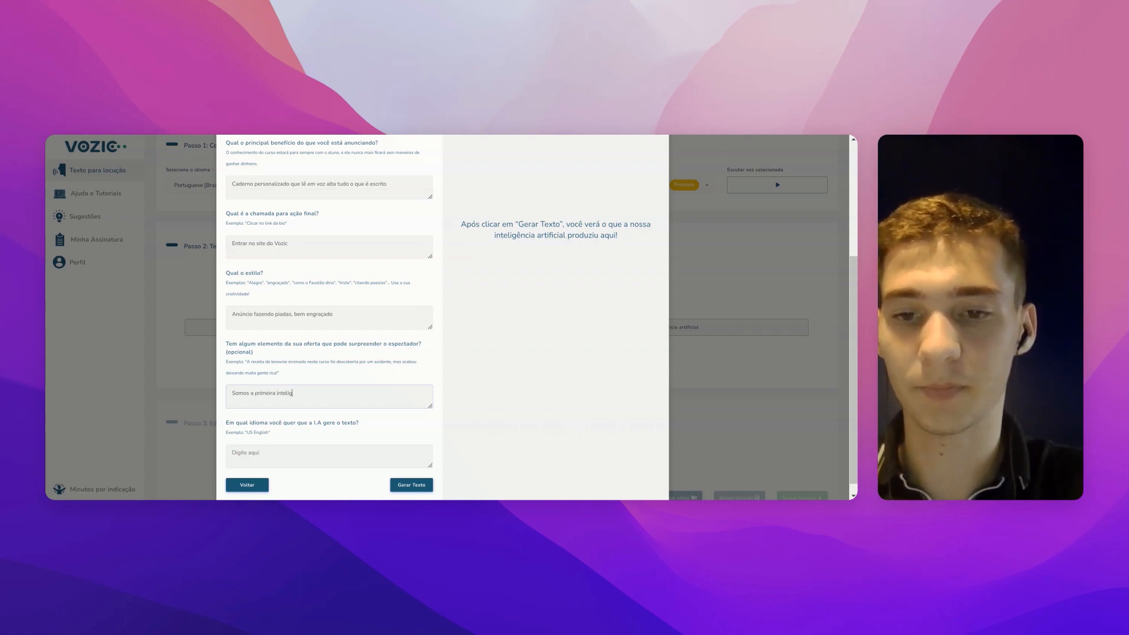
{"action": "type", "text": "ência artificia"}
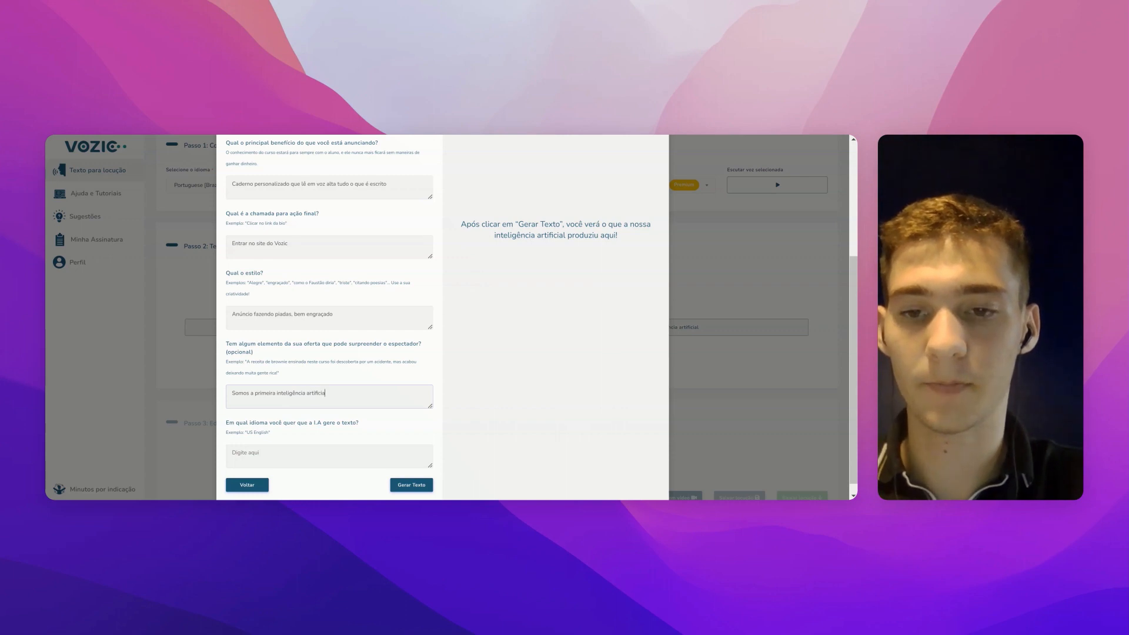
{"action": "type", "text": "l a ler"}
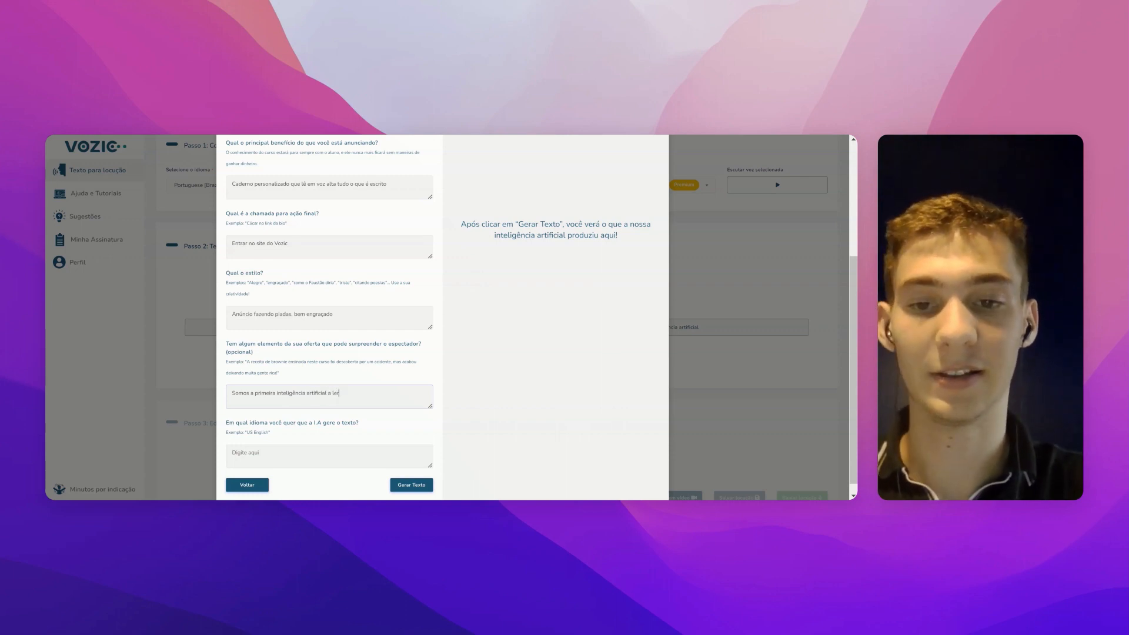
{"action": "type", "text": " em voz alt"}
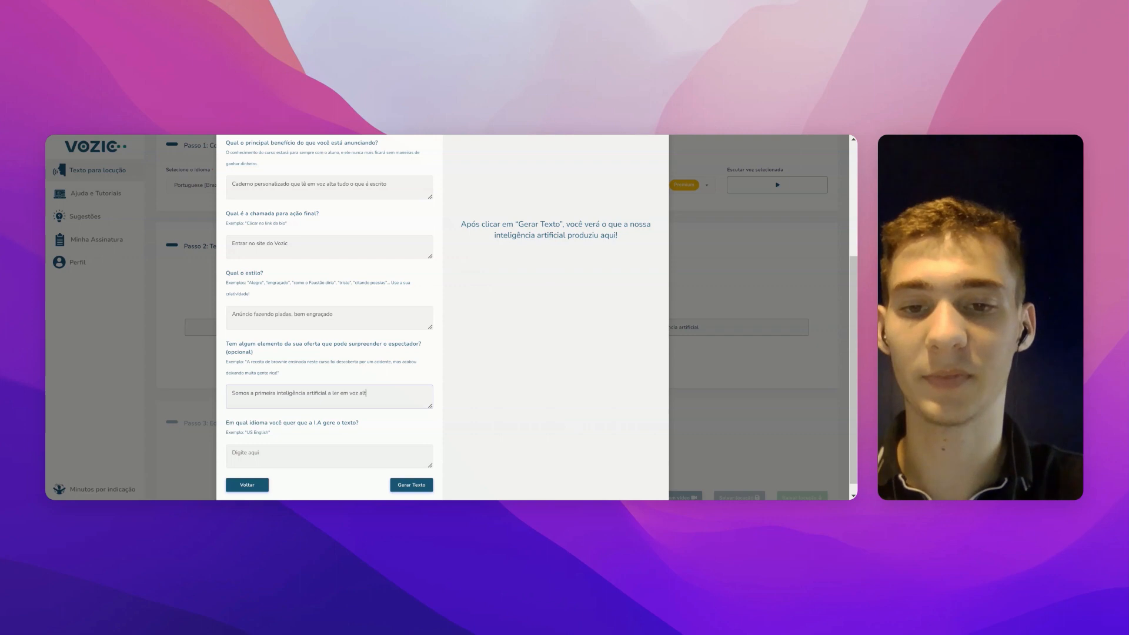
{"action": "type", "text": "a cado"}
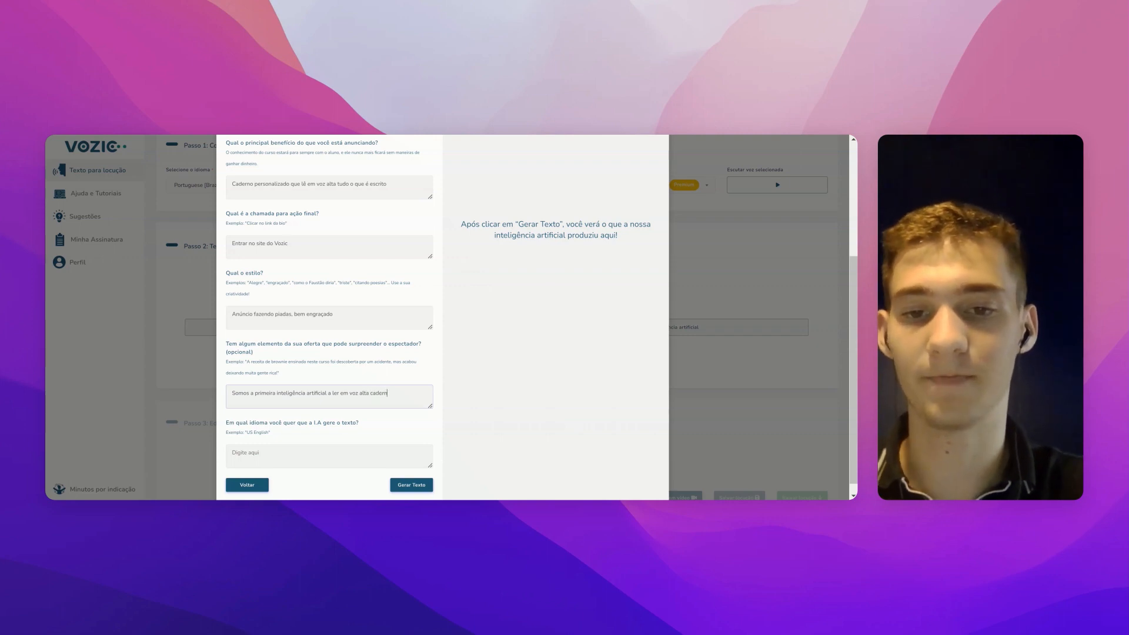
Step: Ask for the script in Brazilian Portuguese in the language field
{"action": "left_click", "coordinate": [271, 451]}
{"action": "type", "text": "Portguguês b"}
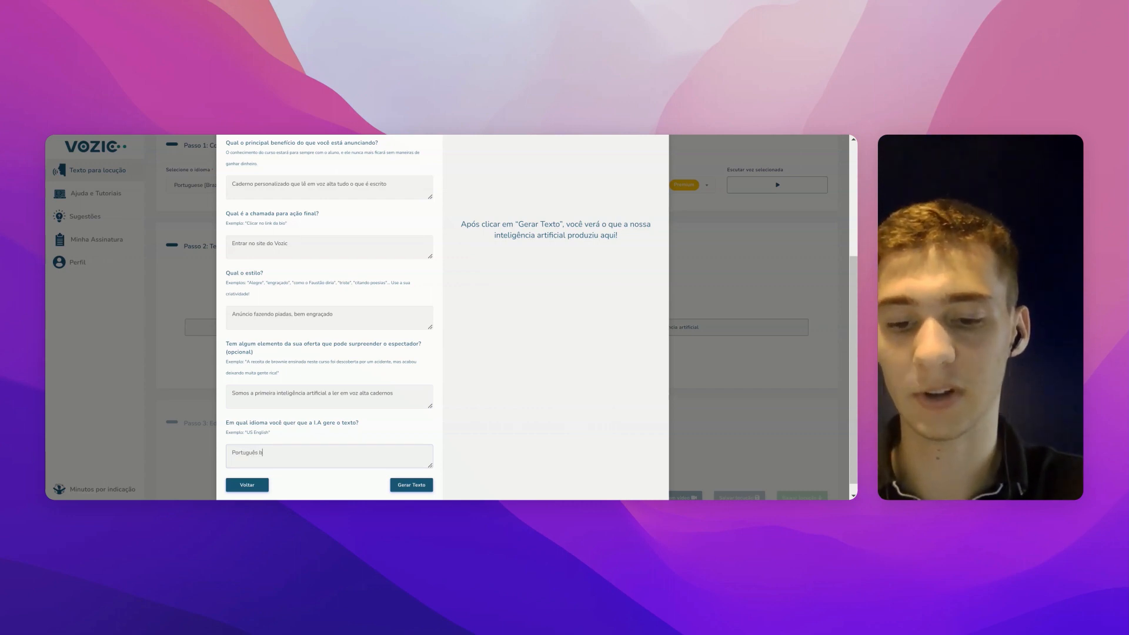
{"action": "type", "text": "rasiiro"}
{"action": "scroll", "coordinate": [442, 318], "scroll_direction": "up", "scroll_amount": 3}
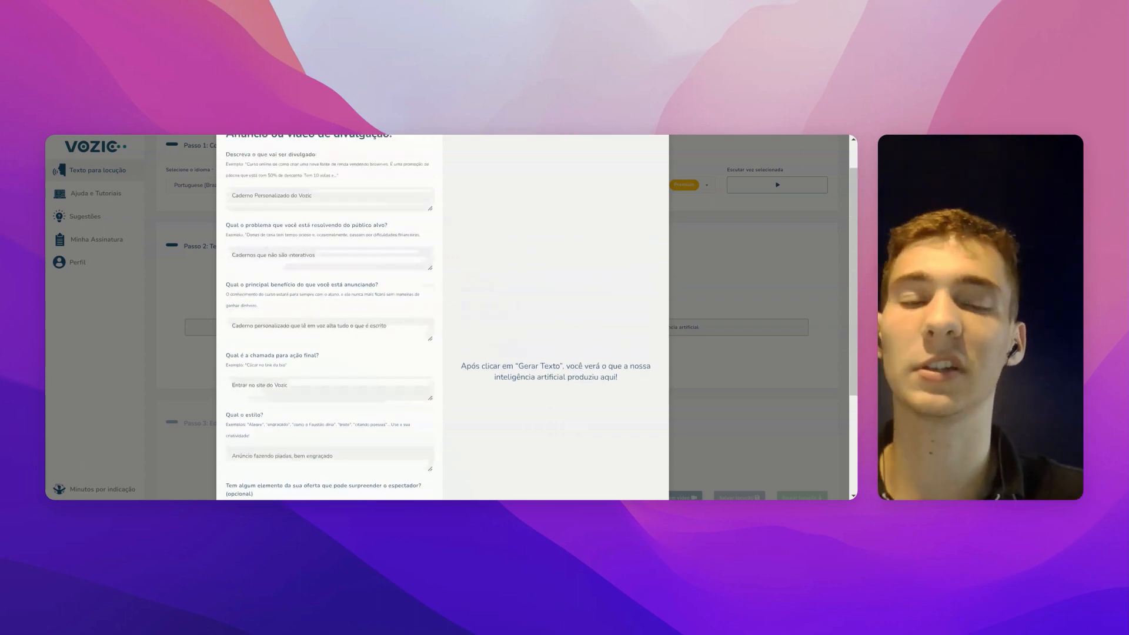
{"action": "scroll", "coordinate": [329, 318], "scroll_direction": "down", "scroll_amount": 5}
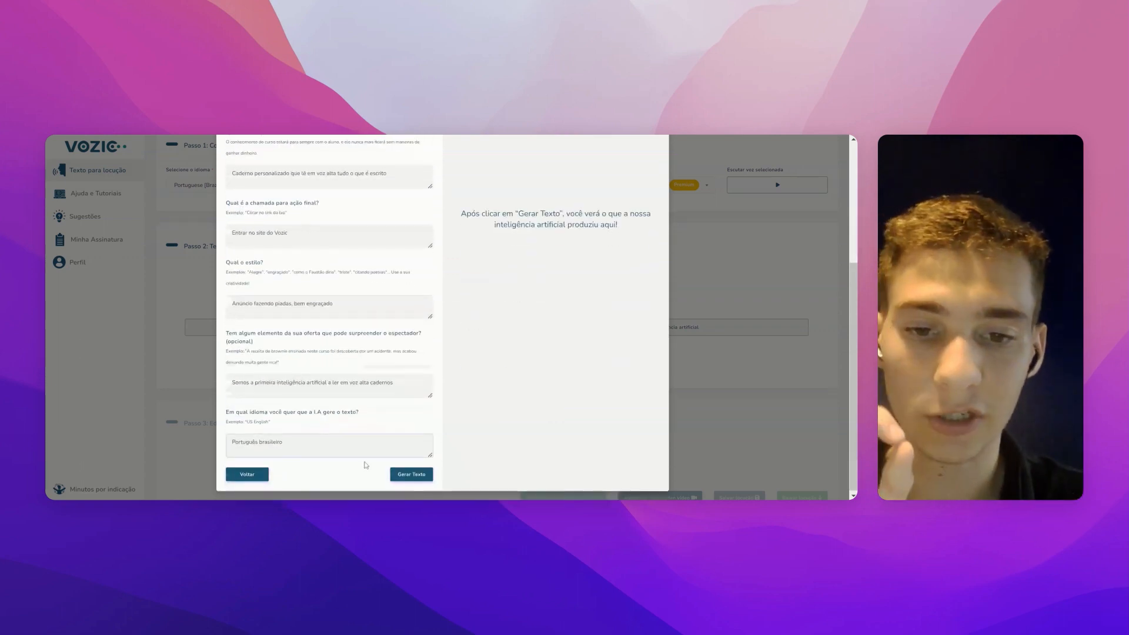
{"action": "left_click", "coordinate": [397, 475]}
{"action": "scroll", "coordinate": [464, 343], "scroll_direction": "up", "scroll_amount": 3}
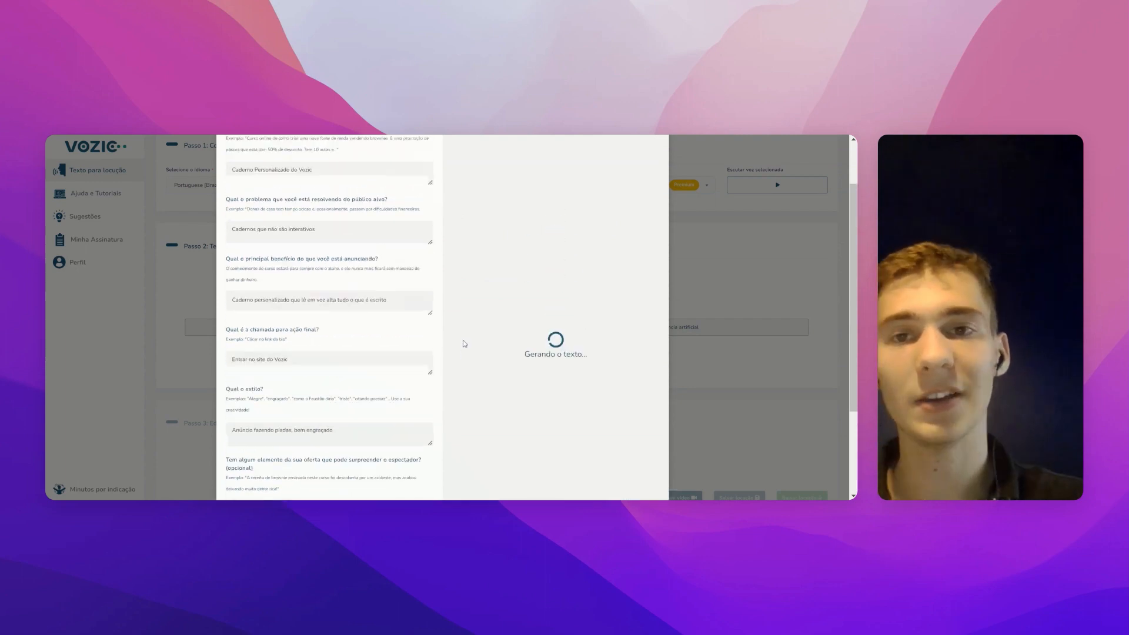
{"action": "scroll", "coordinate": [463, 343], "scroll_direction": "up", "scroll_amount": 2}
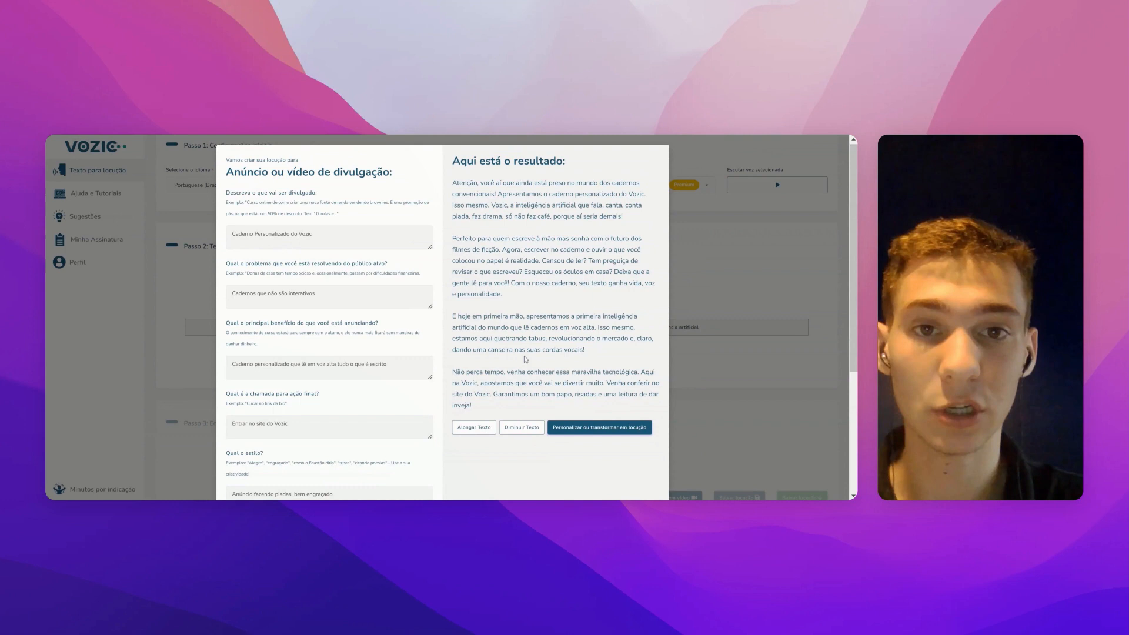
{"action": "scroll", "coordinate": [525, 356], "scroll_direction": "down", "scroll_amount": 3}
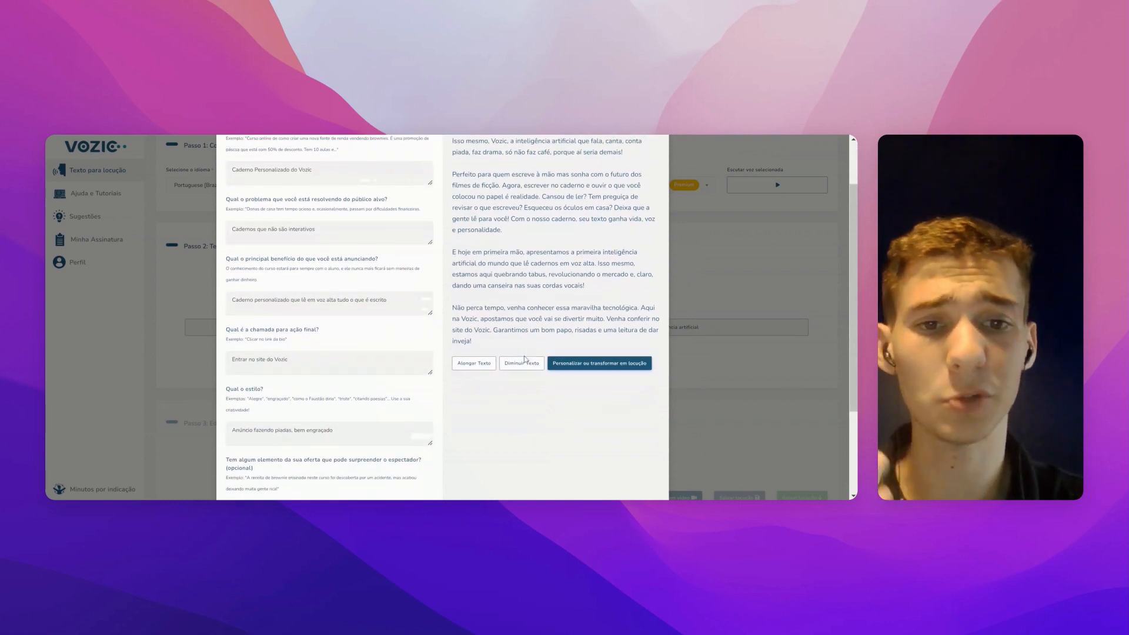
{"action": "scroll", "coordinate": [502, 342], "scroll_direction": "up", "scroll_amount": 3}
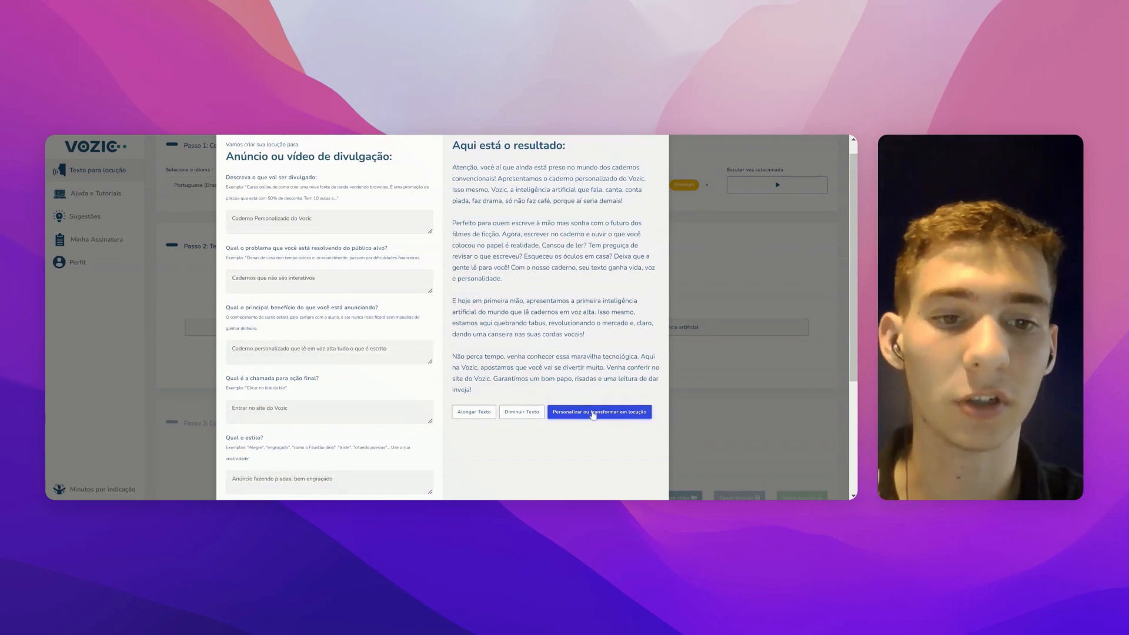
Step: Load the generated ad script into Passo 2, enlarge its box, then add and remove a discount line
{"action": "left_click", "coordinate": [592, 413]}
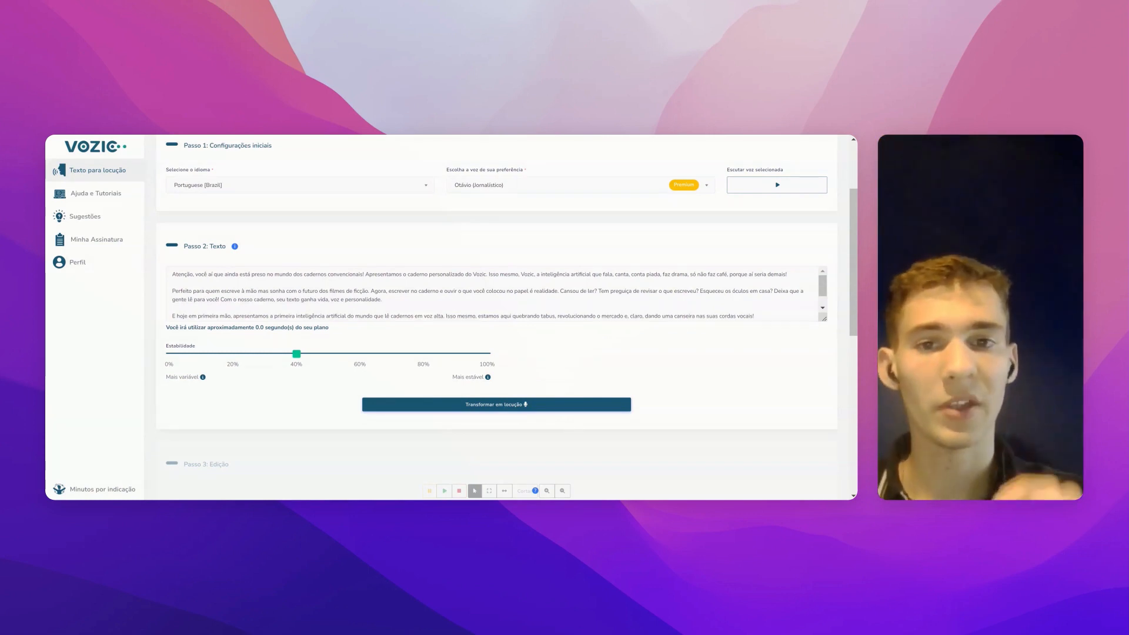
{"action": "left_click_drag", "start_coordinate": [824, 318], "coordinate": [824, 393]}
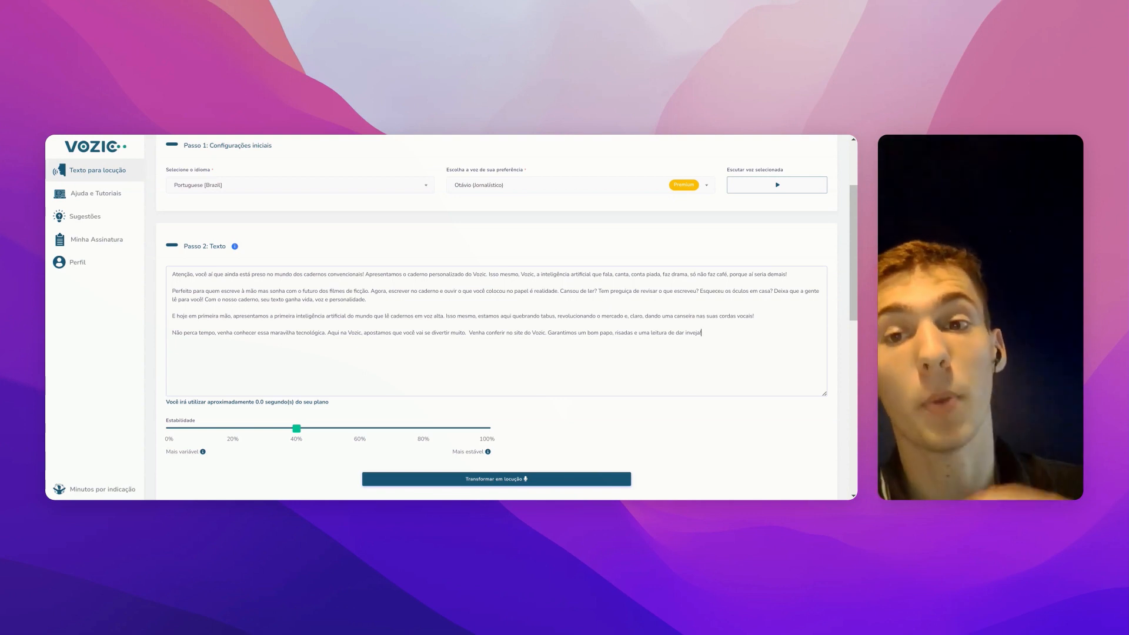
{"action": "type", "text": "10% de desconto"}
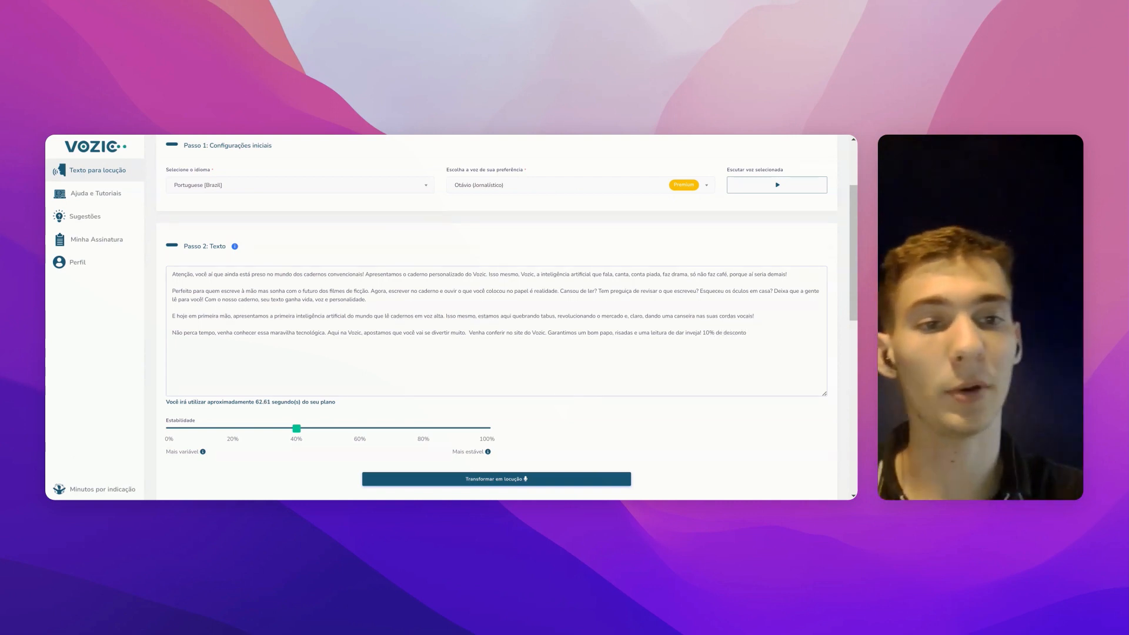
{"action": "double_click", "coordinate": [710, 333]}
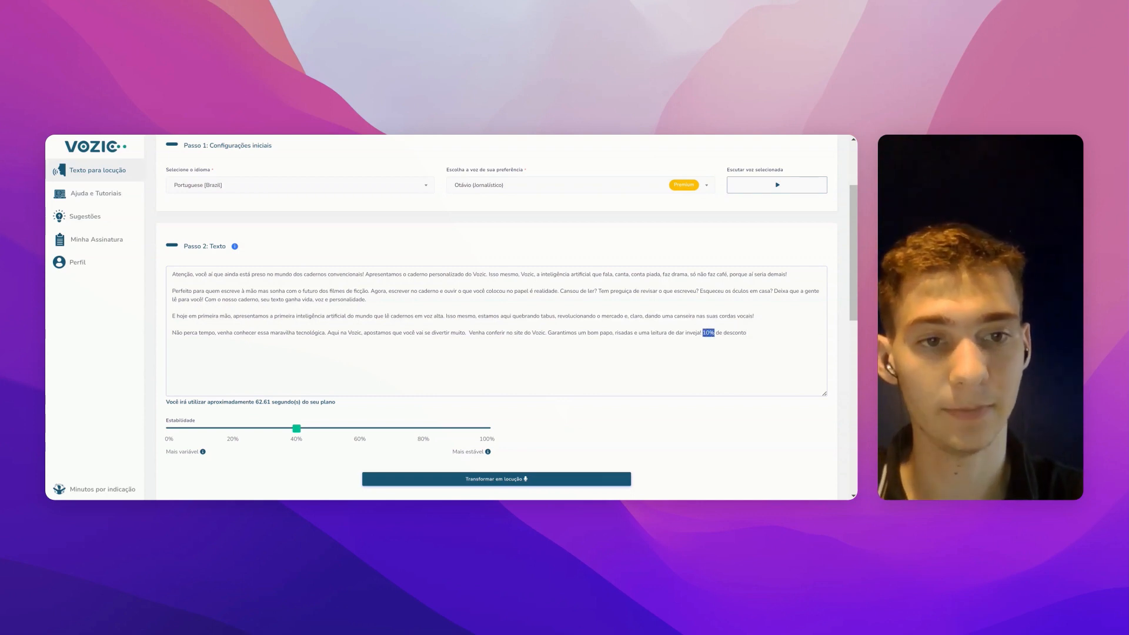
{"action": "type", "text": "dez por cento"}
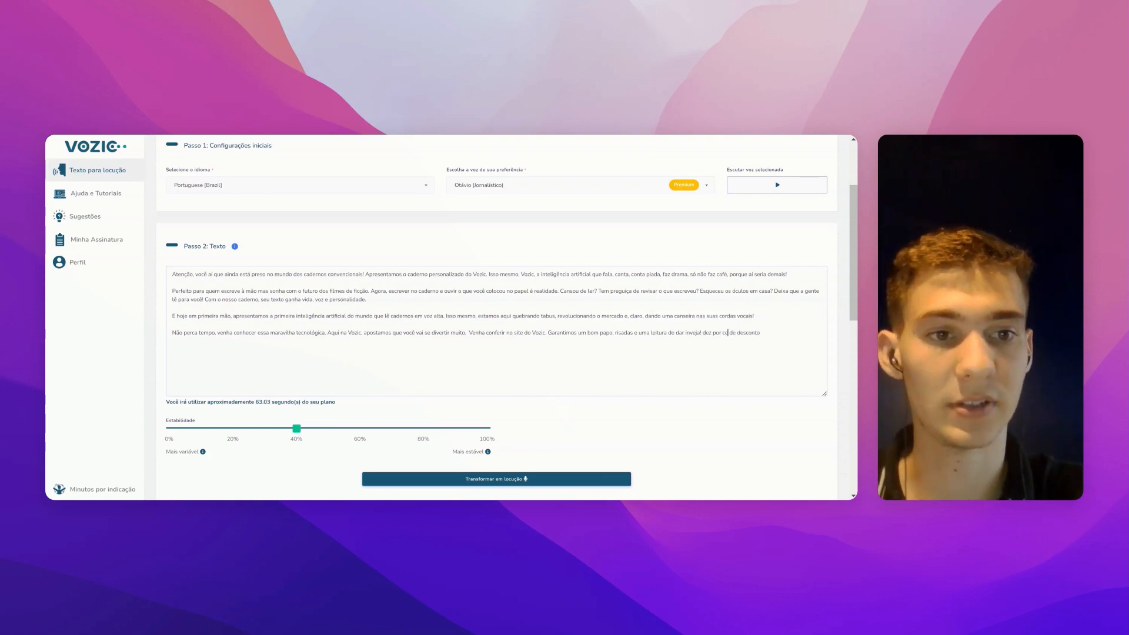
{"action": "left_click_drag", "start_coordinate": [702, 333], "coordinate": [768, 333]}
{"action": "key", "text": "BackSpace"}
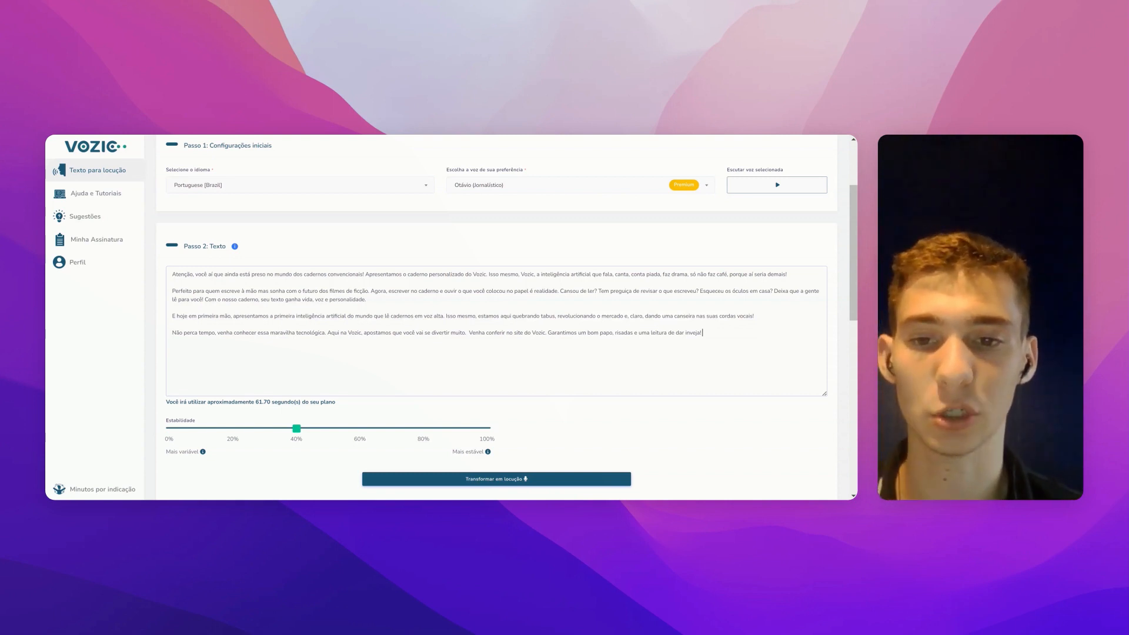
{"action": "scroll", "coordinate": [718, 332], "scroll_direction": "down", "scroll_amount": 3}
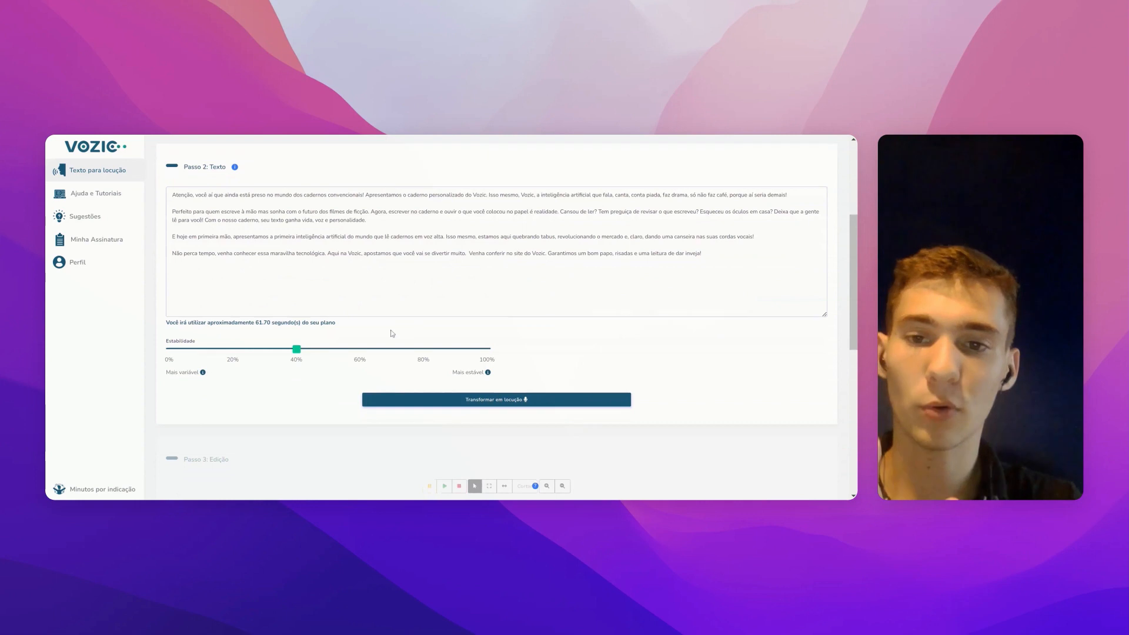
{"action": "mouse_move", "coordinate": [297, 350]}
{"action": "left_mouse_down"}
{"action": "mouse_move", "coordinate": [328, 350]}
{"action": "mouse_move", "coordinate": [297, 351]}
{"action": "left_mouse_up"}
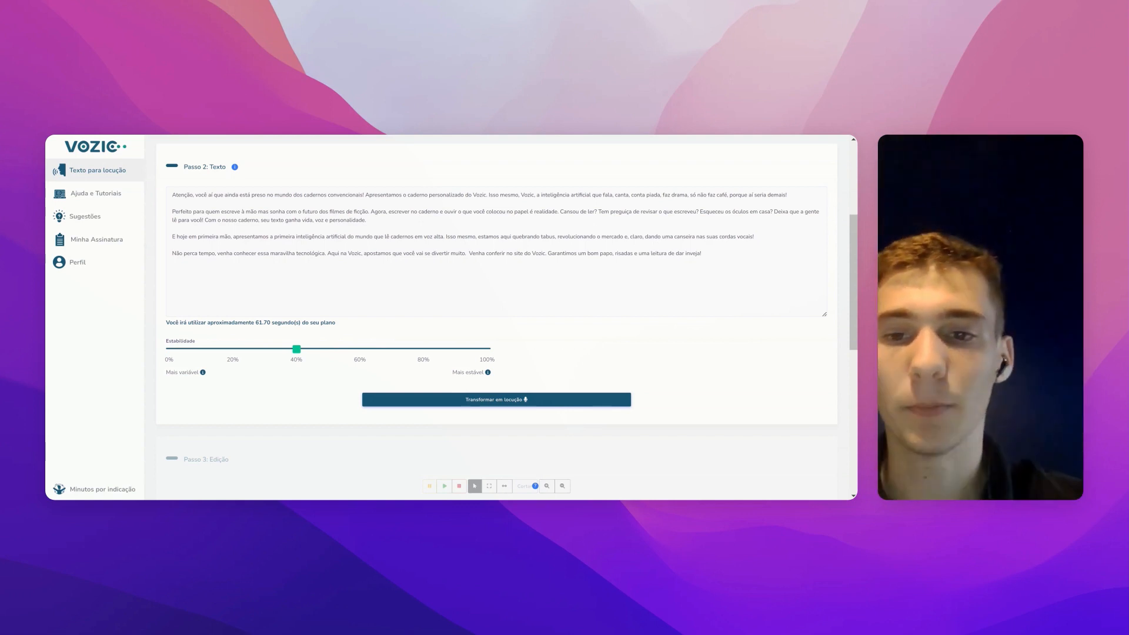
{"action": "mouse_move", "coordinate": [285, 349]}
{"action": "left_mouse_down"}
{"action": "mouse_move", "coordinate": [294, 349]}
{"action": "mouse_move", "coordinate": [257, 349]}
{"action": "mouse_move", "coordinate": [288, 349]}
{"action": "left_mouse_up"}
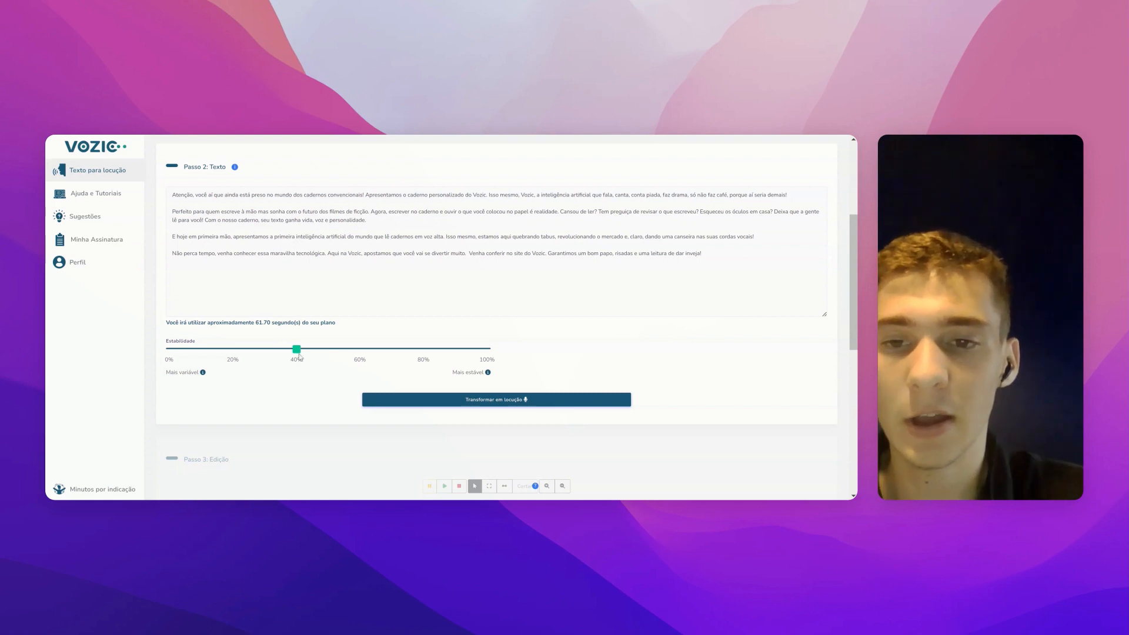
{"action": "left_click_drag", "start_coordinate": [297, 350], "coordinate": [448, 350]}
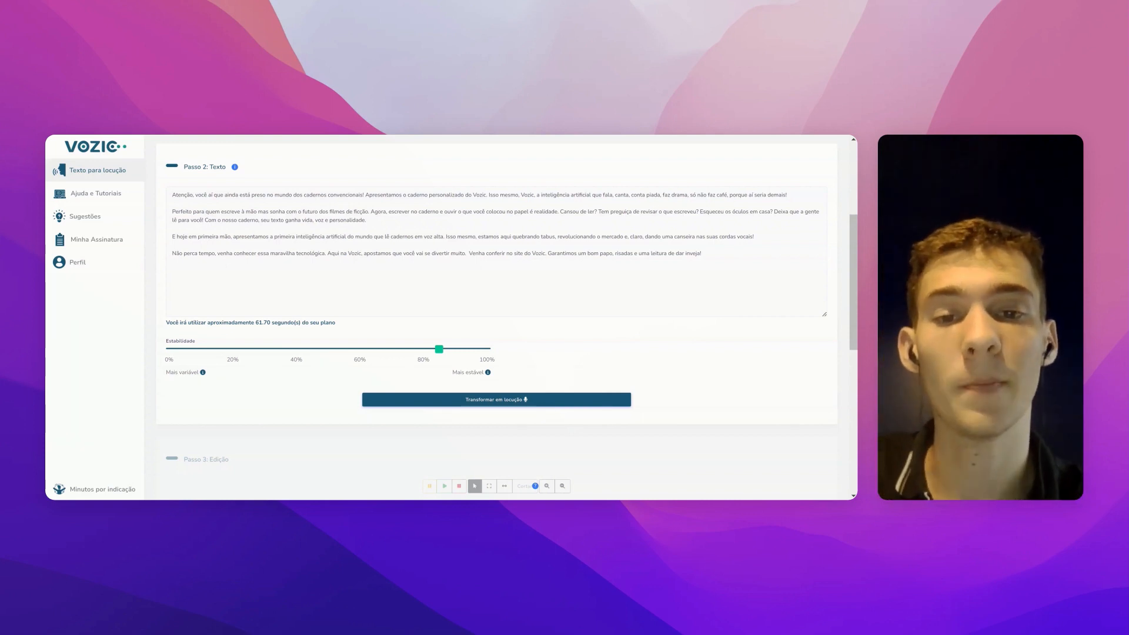
{"action": "left_click_drag", "start_coordinate": [443, 350], "coordinate": [299, 353]}
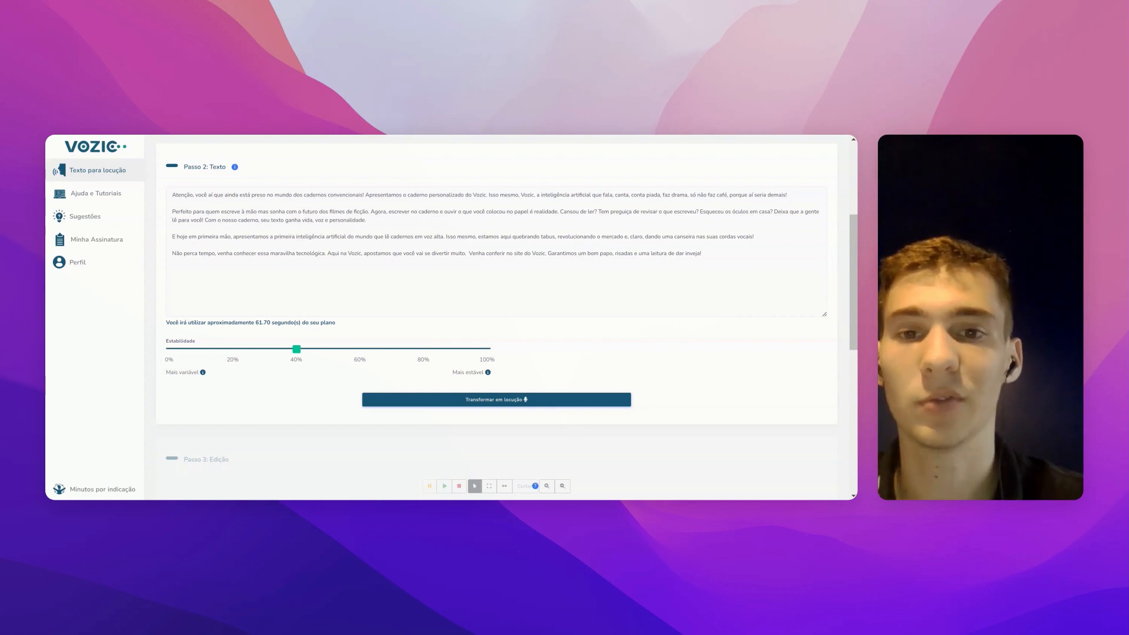
Step: Generate the notebook ad voiceover, confirming use of 1.03 minutes of the plan
{"action": "left_click", "coordinate": [512, 400]}
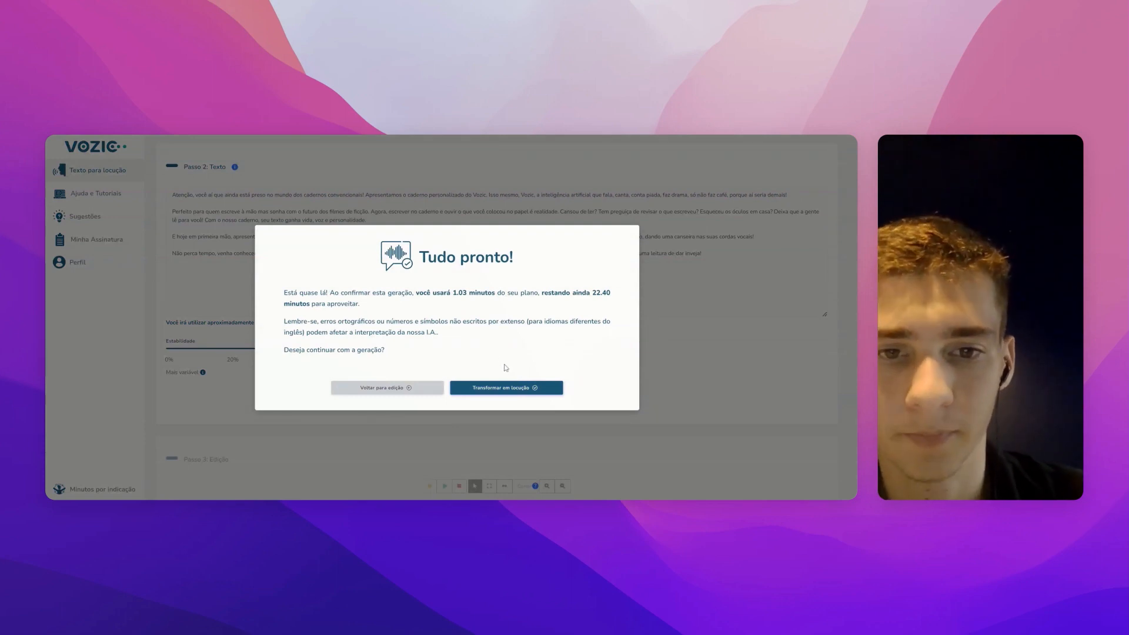
{"action": "left_click", "coordinate": [507, 388]}
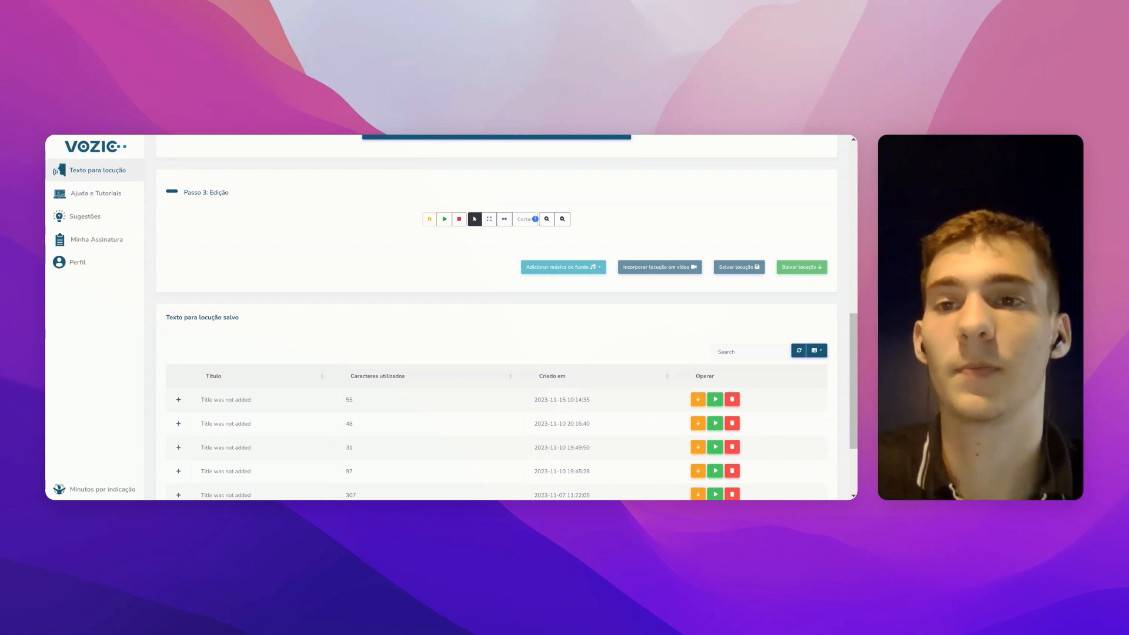
Step: Play the roughly 1:08 synthesized notebook ad voiceover in the editing step
{"action": "scroll", "coordinate": [497, 317], "scroll_direction": "down", "scroll_amount": 1}
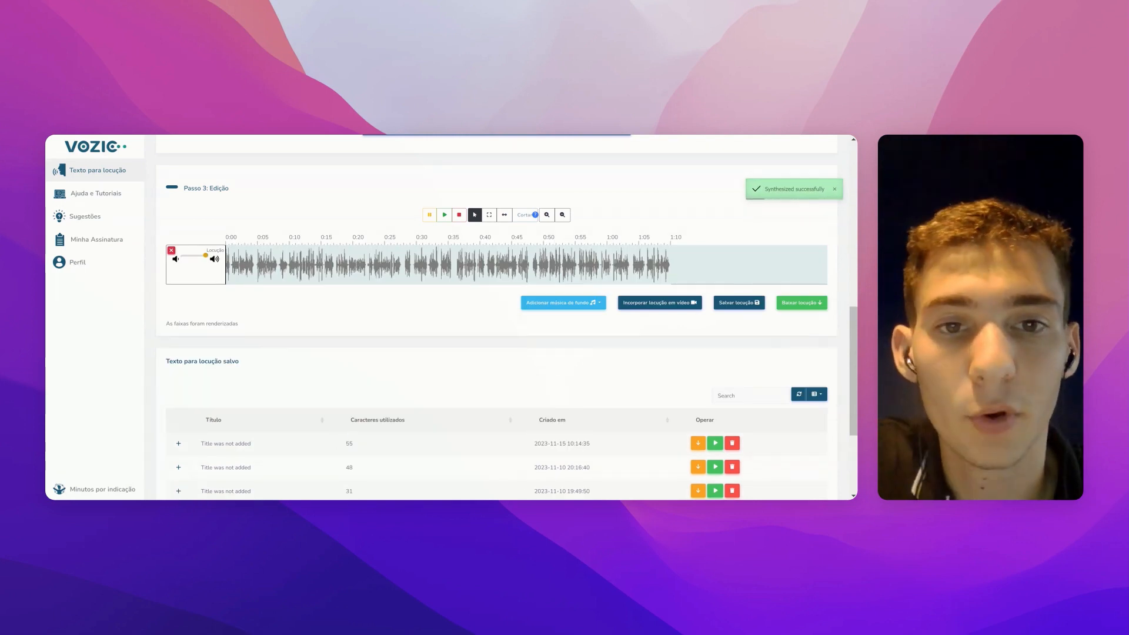
{"action": "left_click", "coordinate": [445, 216]}
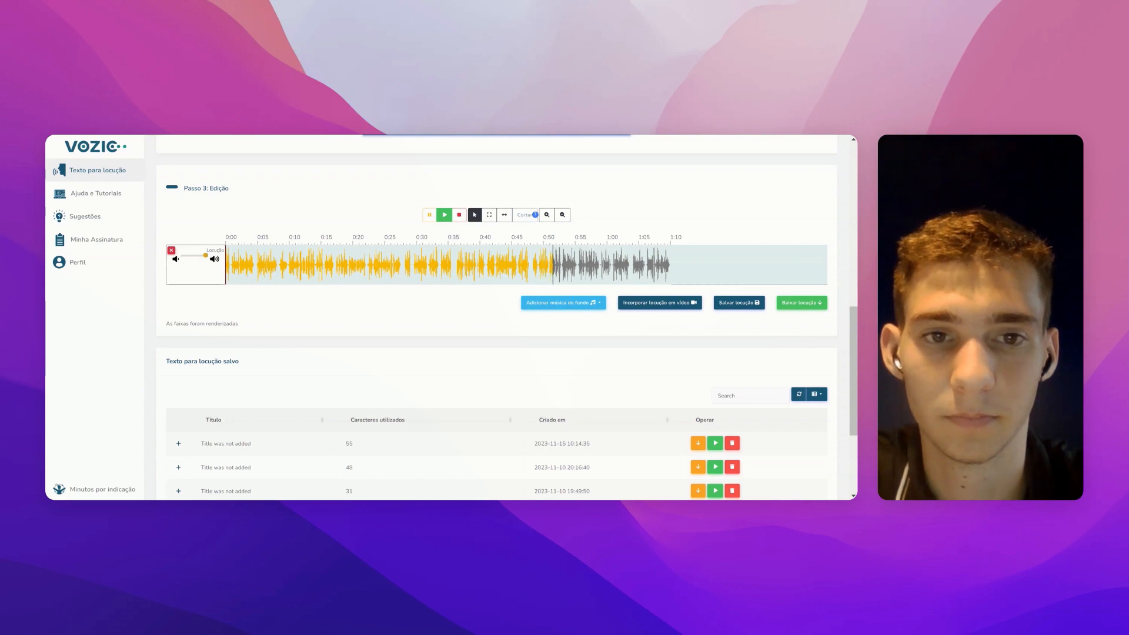
Step: Stop playback and convert the notebook ad voiceover to an MP3 download
{"action": "left_click", "coordinate": [429, 215]}
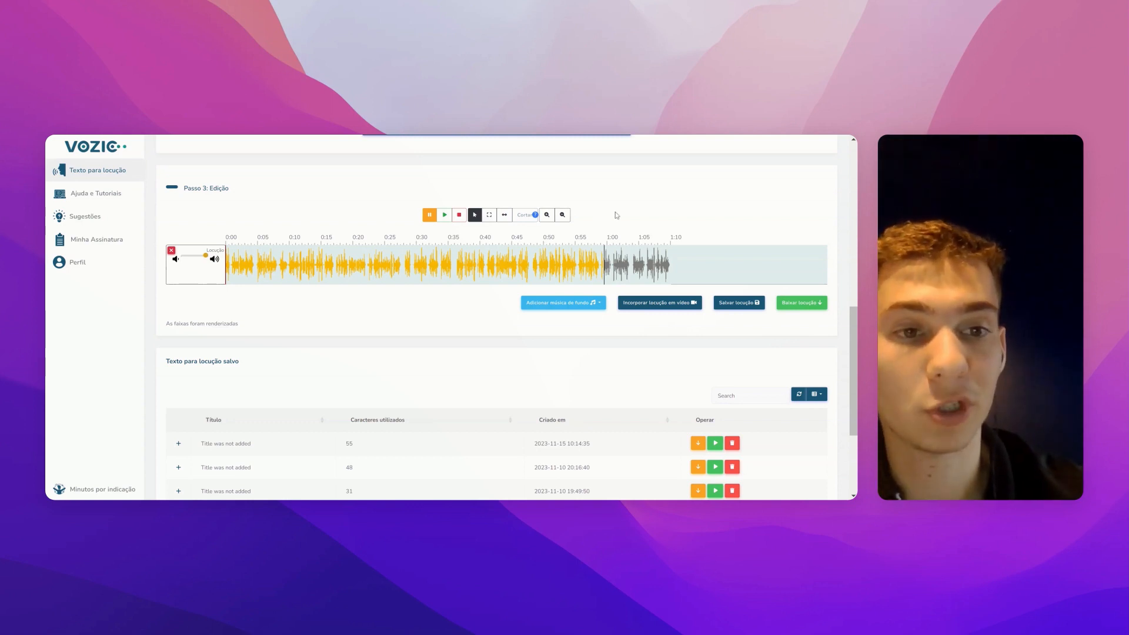
{"action": "left_click", "coordinate": [793, 304]}
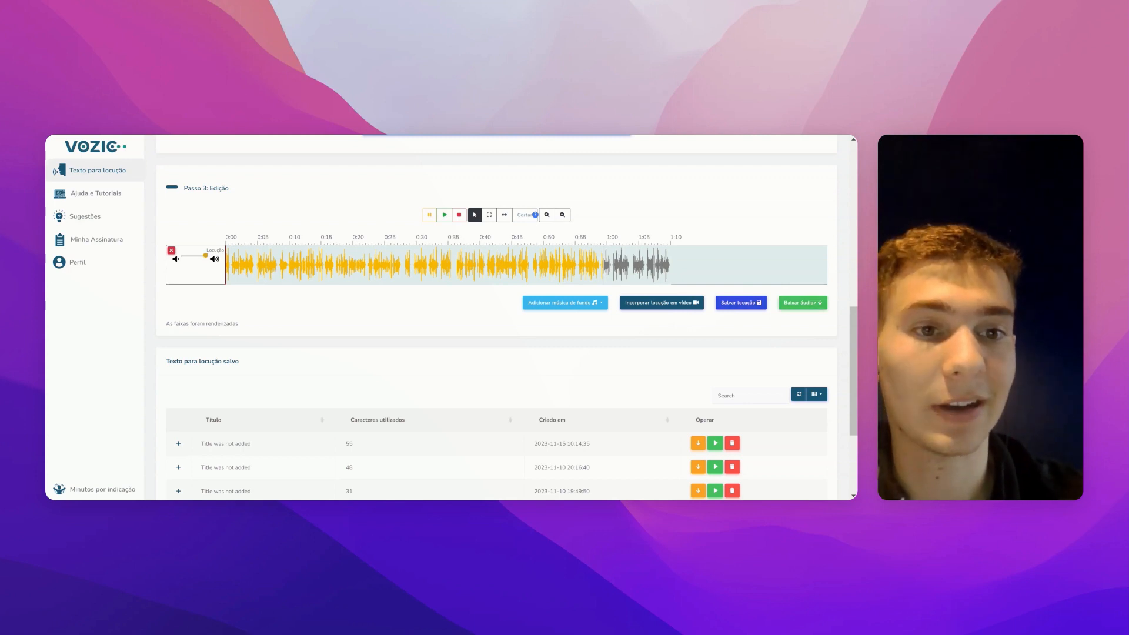
Step: Save the voiceover so it's listed as 'Teste' with 1054 characters
{"action": "left_click", "coordinate": [741, 303]}
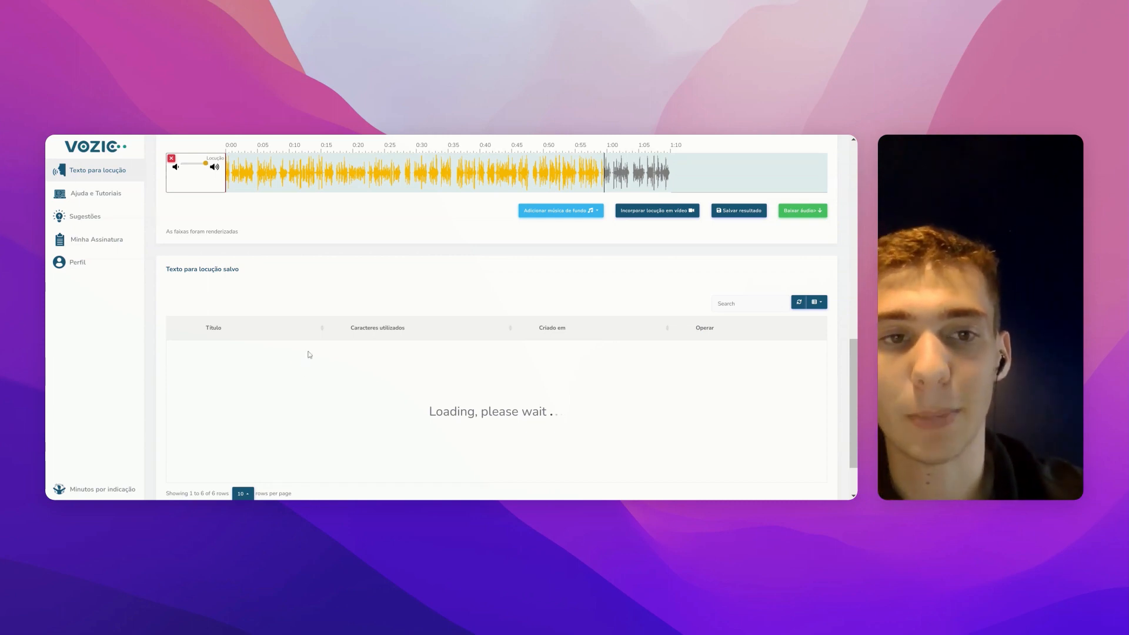
{"action": "scroll", "coordinate": [536, 293], "scroll_direction": "up", "scroll_amount": 2}
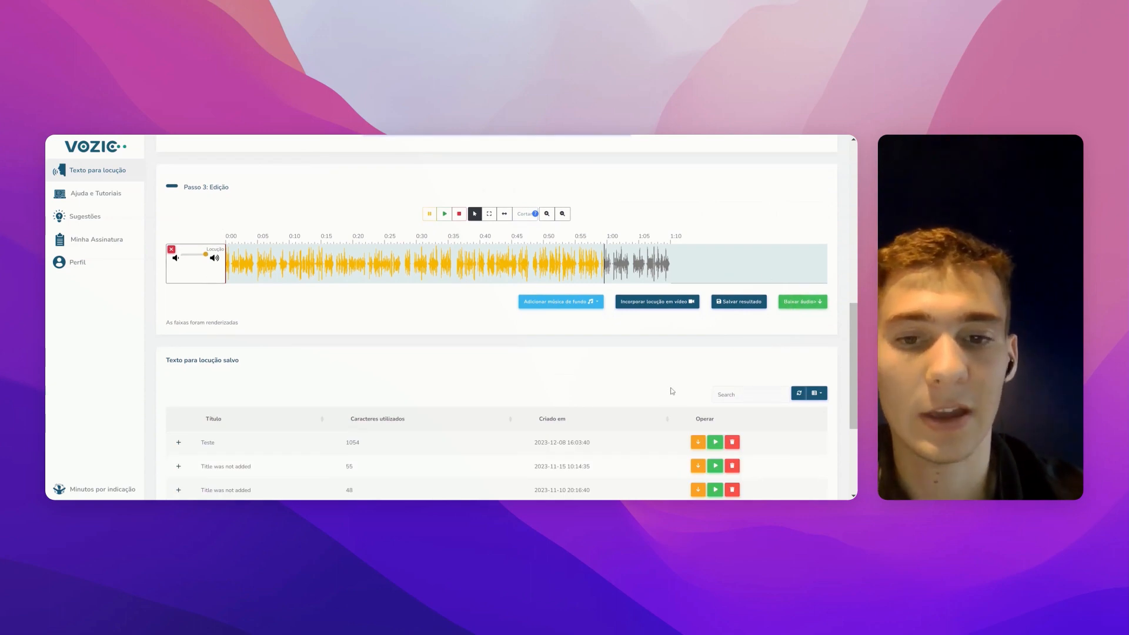
{"action": "scroll", "coordinate": [597, 406], "scroll_direction": "down", "scroll_amount": 1}
{"action": "scroll", "coordinate": [597, 406], "scroll_direction": "up", "scroll_amount": 10}
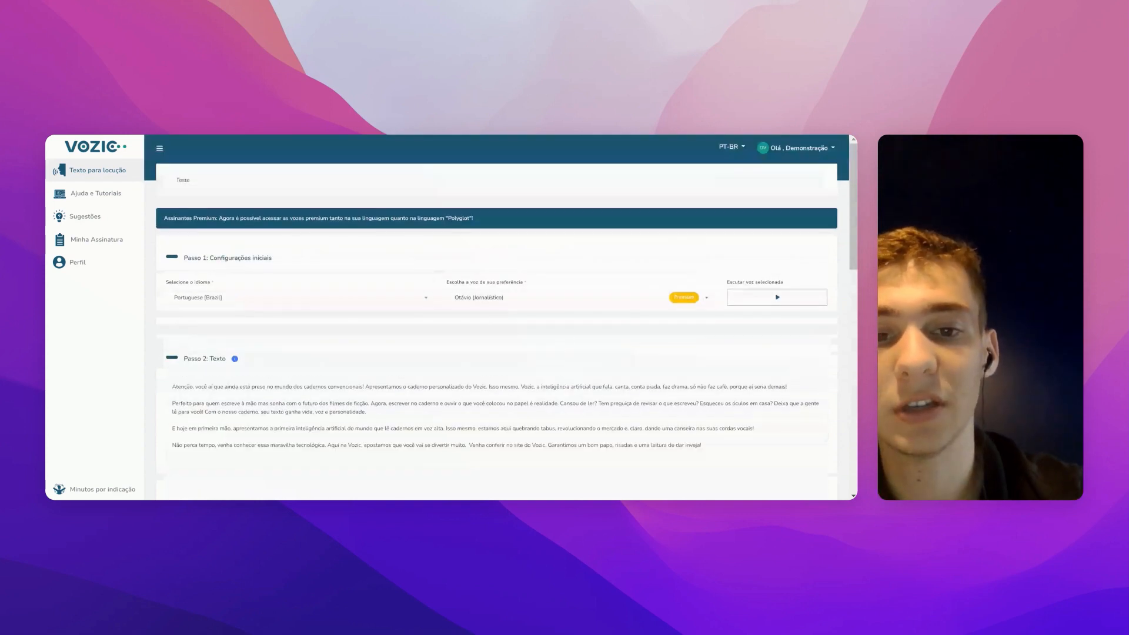
{"action": "scroll", "coordinate": [501, 317], "scroll_direction": "down", "scroll_amount": 1}
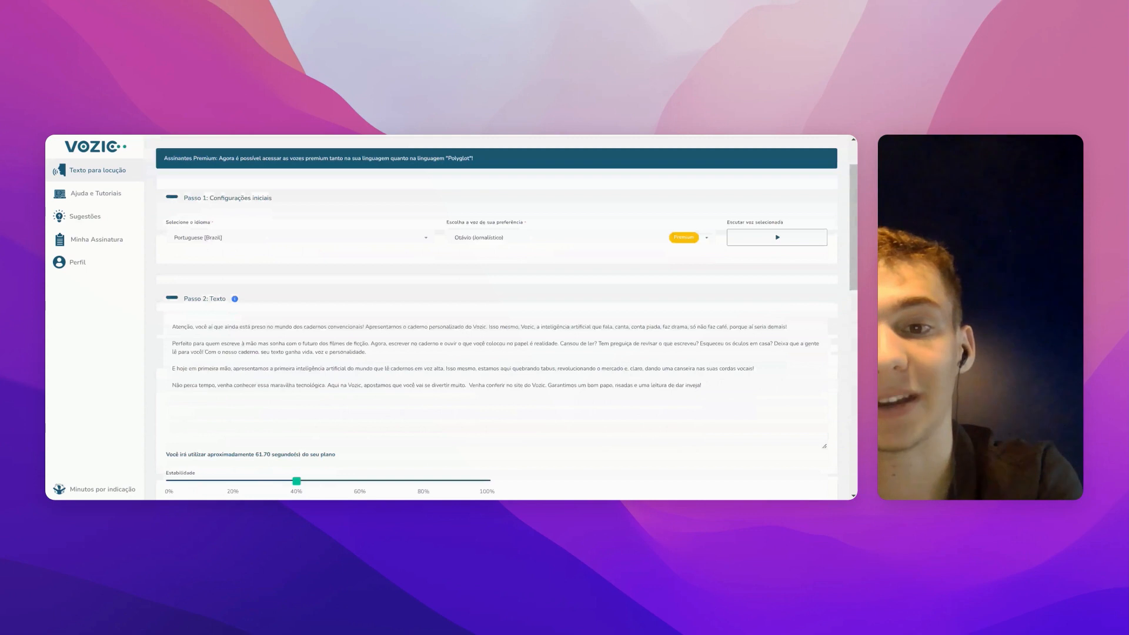